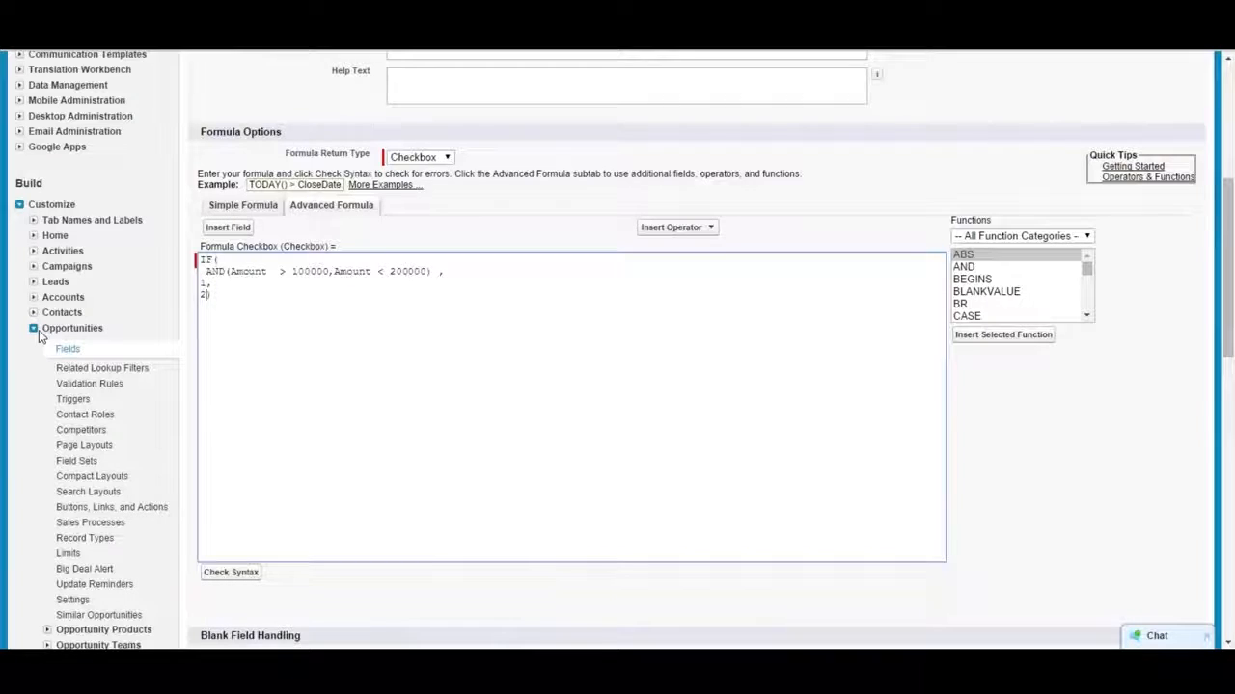
- Start a new validation rule for opportunities
{"action": "scroll", "coordinate": [39, 333], "scroll_direction": "down", "scroll_amount": 2}
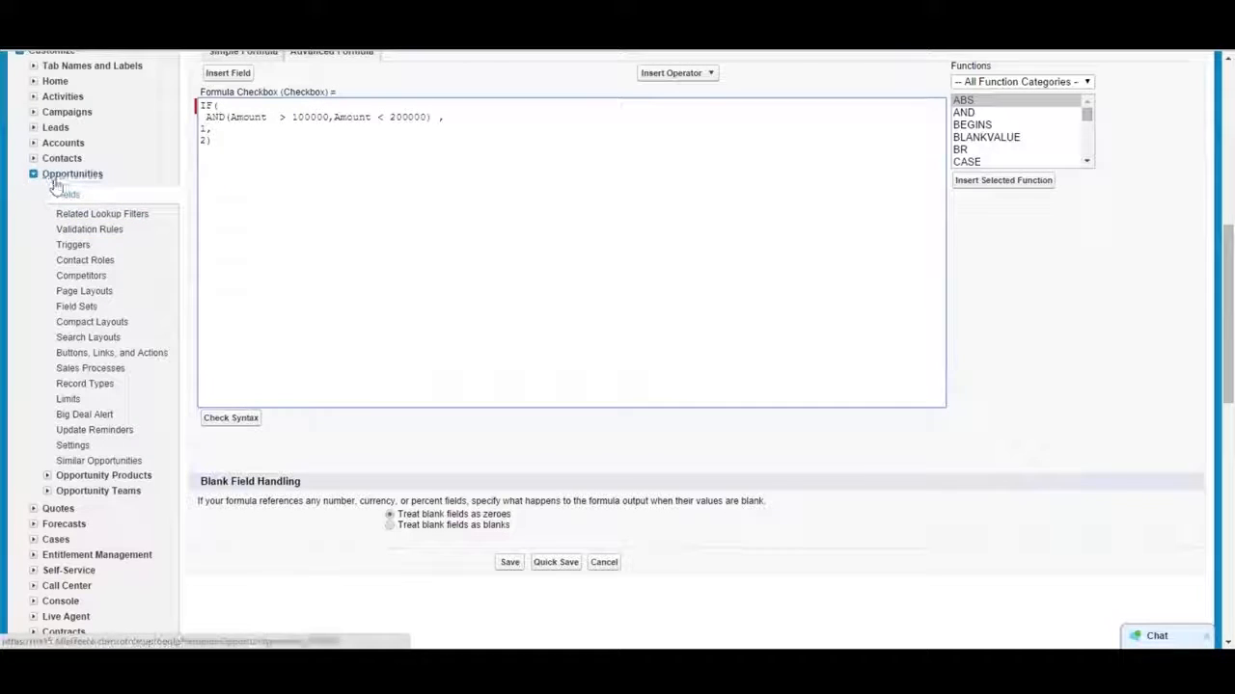
{"action": "left_click", "coordinate": [70, 234]}
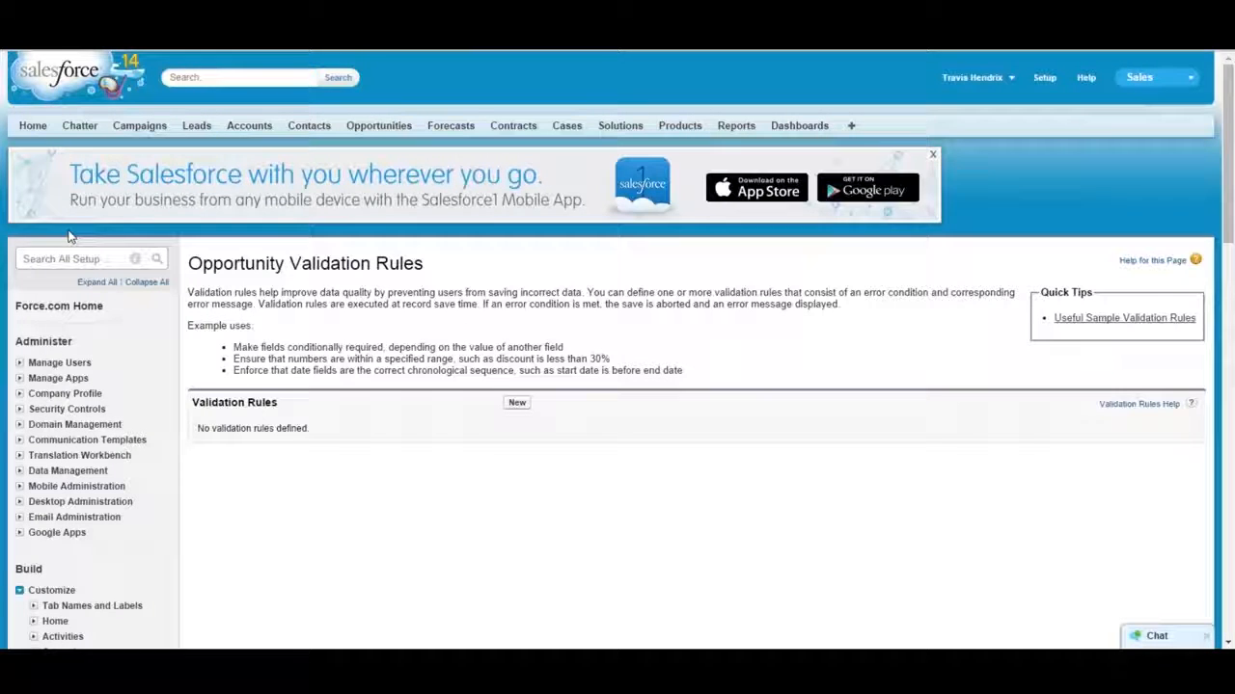
{"action": "left_click", "coordinate": [521, 404]}
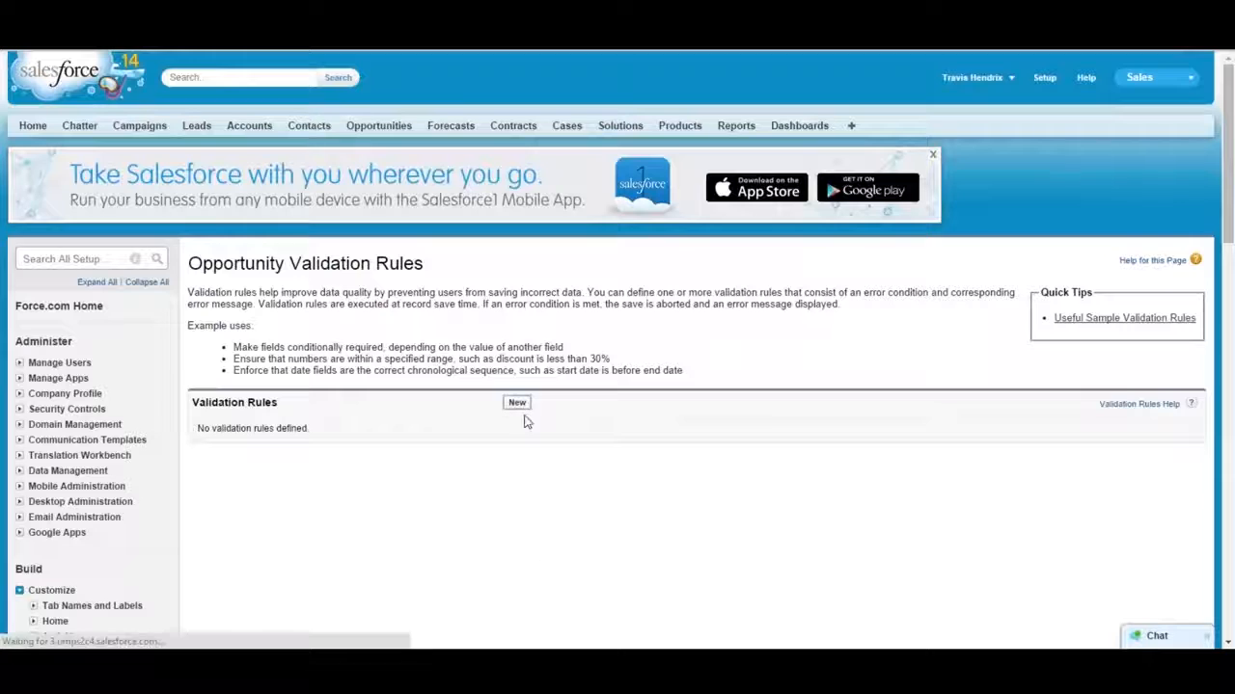
{"action": "scroll", "coordinate": [376, 336], "scroll_direction": "down", "scroll_amount": 2}
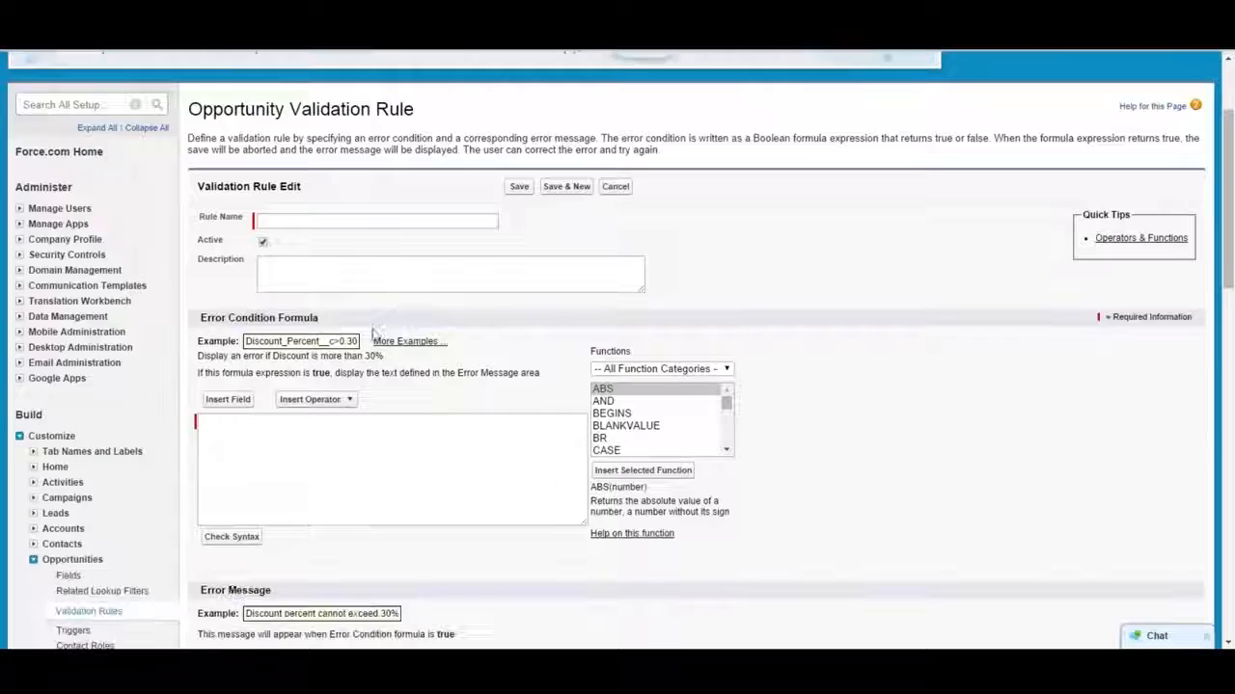
- Name the validation rule Test_Validation_Rule
{"action": "left_click", "coordinate": [304, 221]}
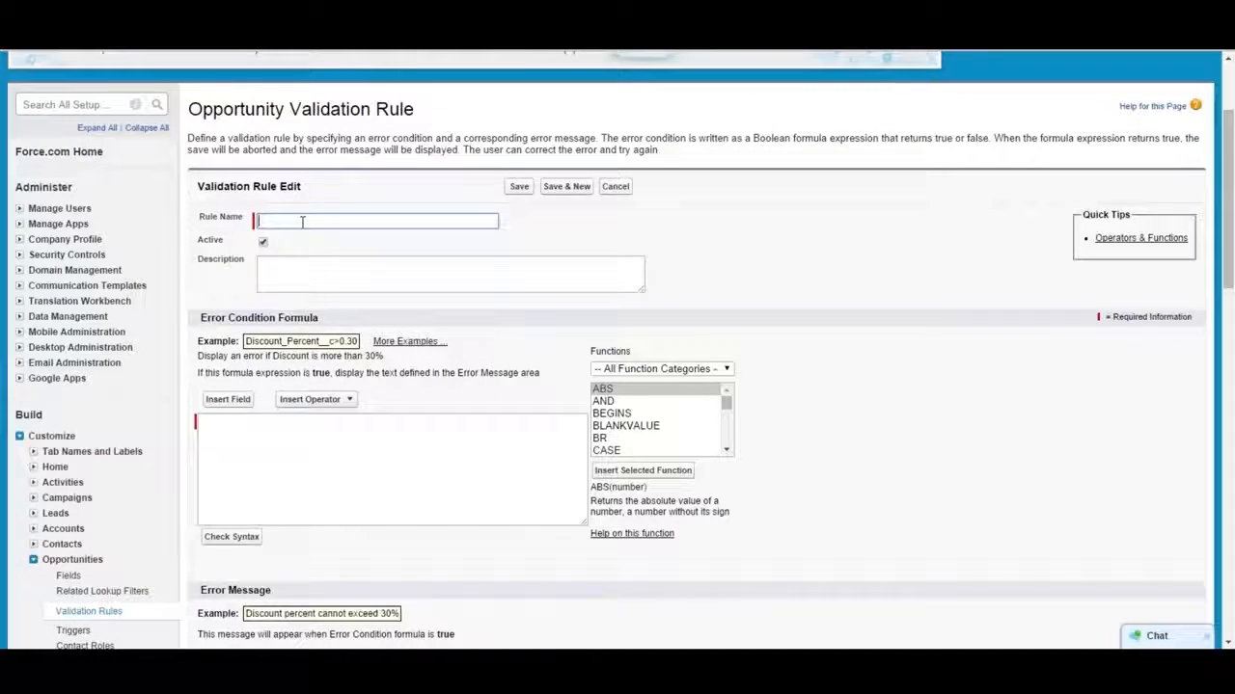
{"action": "type", "text": "Test Va"}
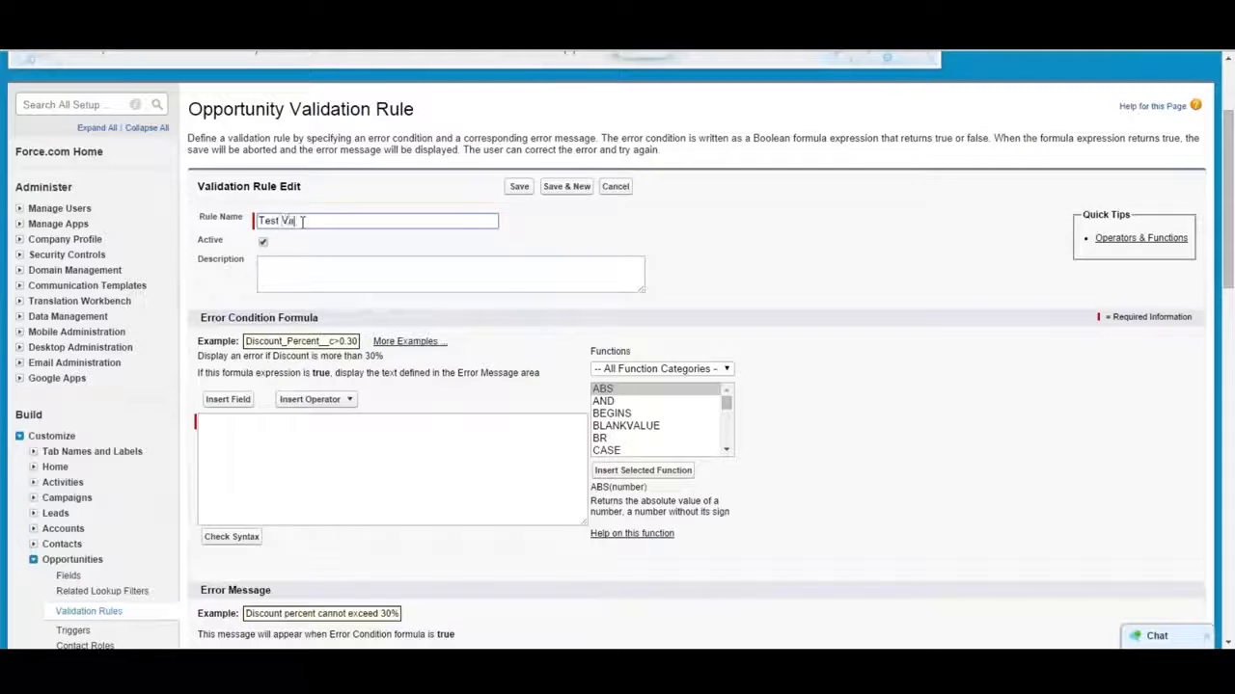
{"action": "type", "text": "lidation_Rule"}
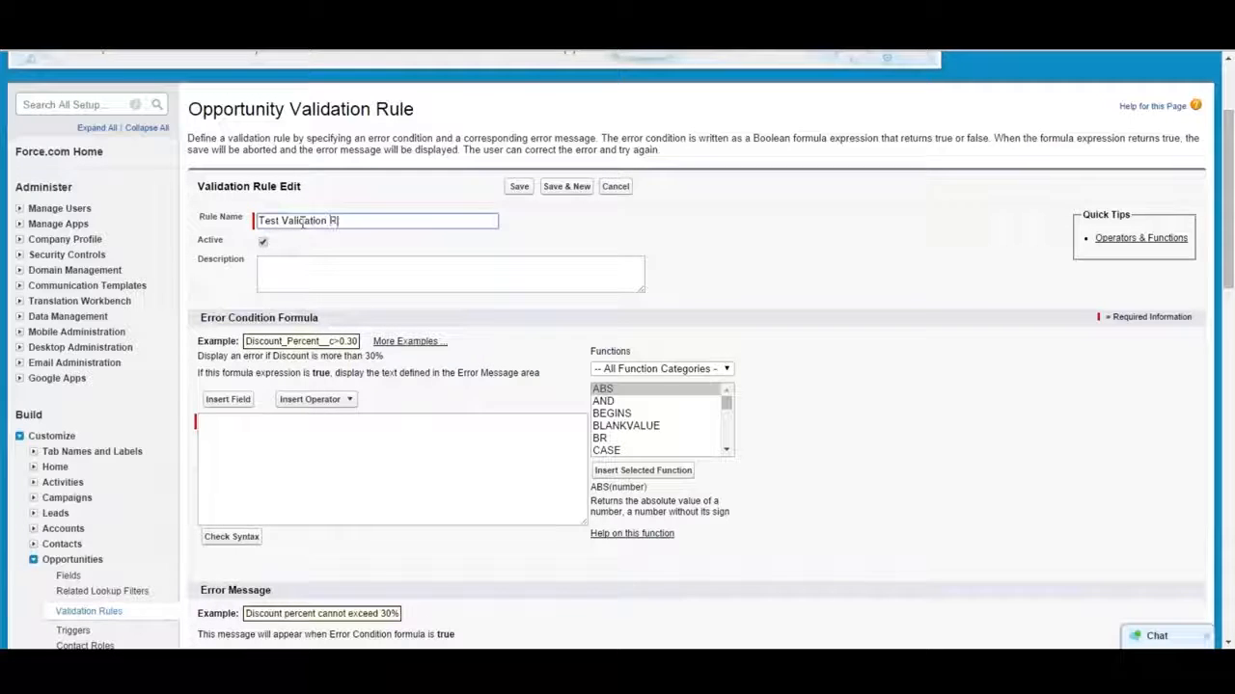
{"action": "key", "text": "Tab"}
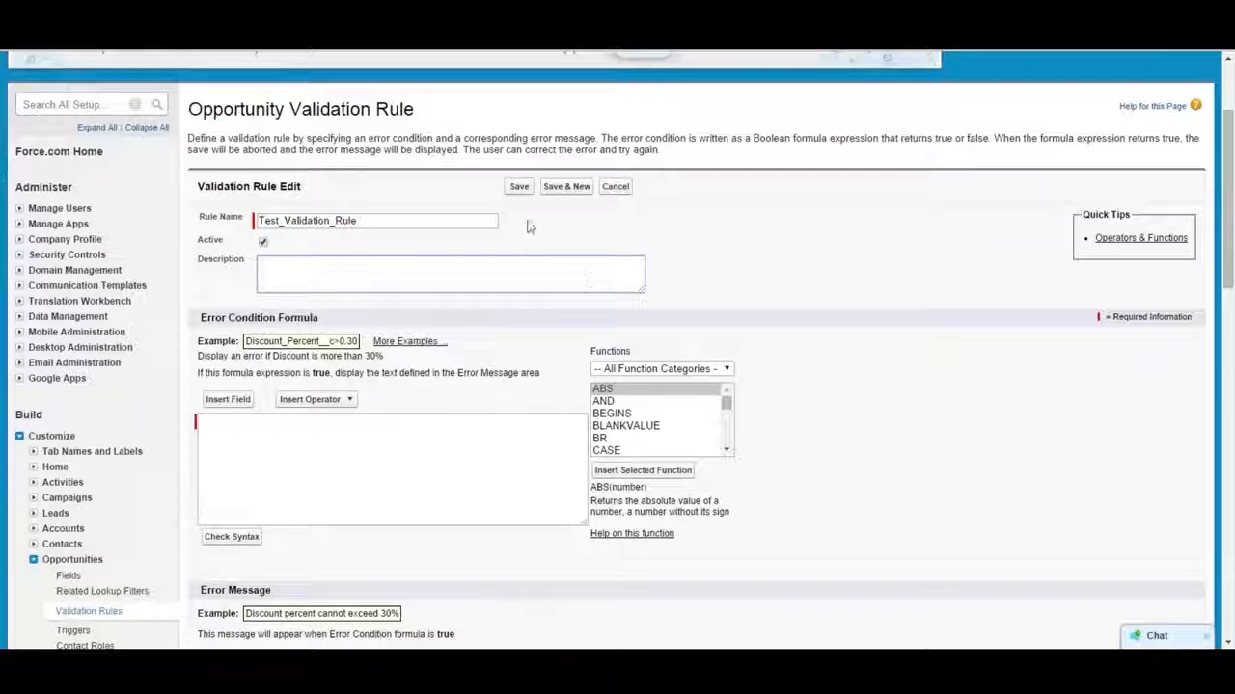
- Enter the rule description "This is a test validation rule for the ask the admin."
{"action": "left_click", "coordinate": [376, 279]}
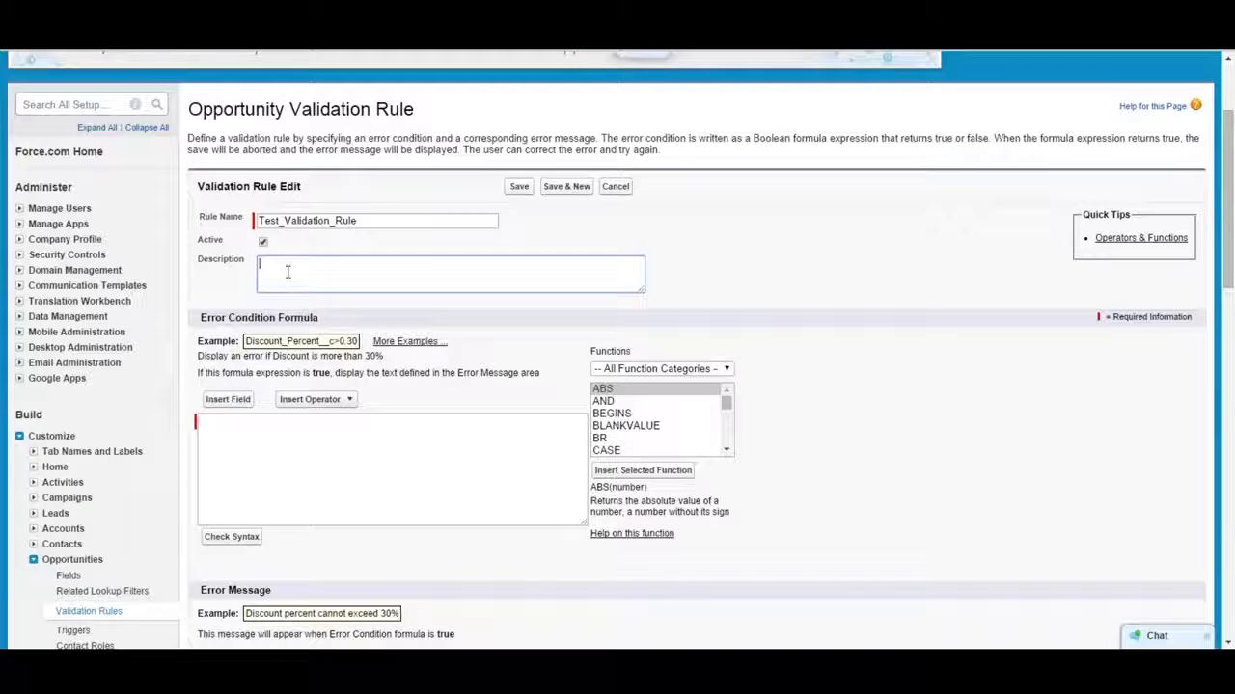
{"action": "type", "text": "s a"}
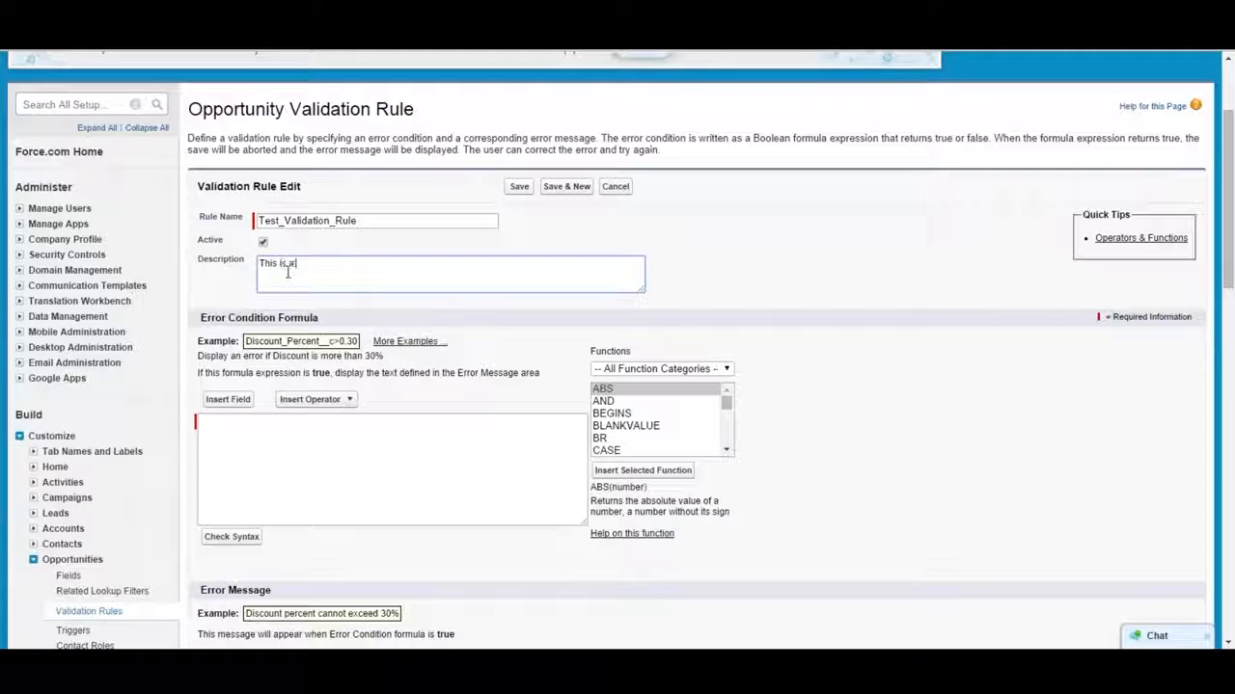
{"action": "type", "text": " test validation rule "}
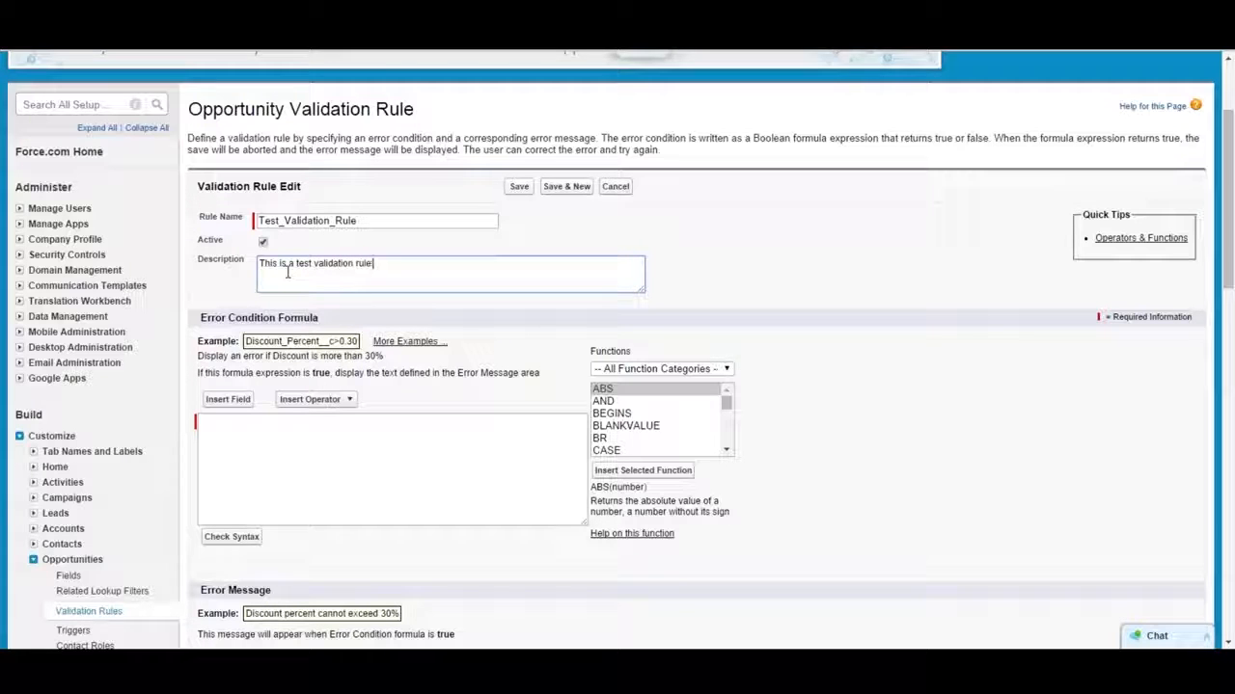
{"action": "type", "text": "for the ask the admin "}
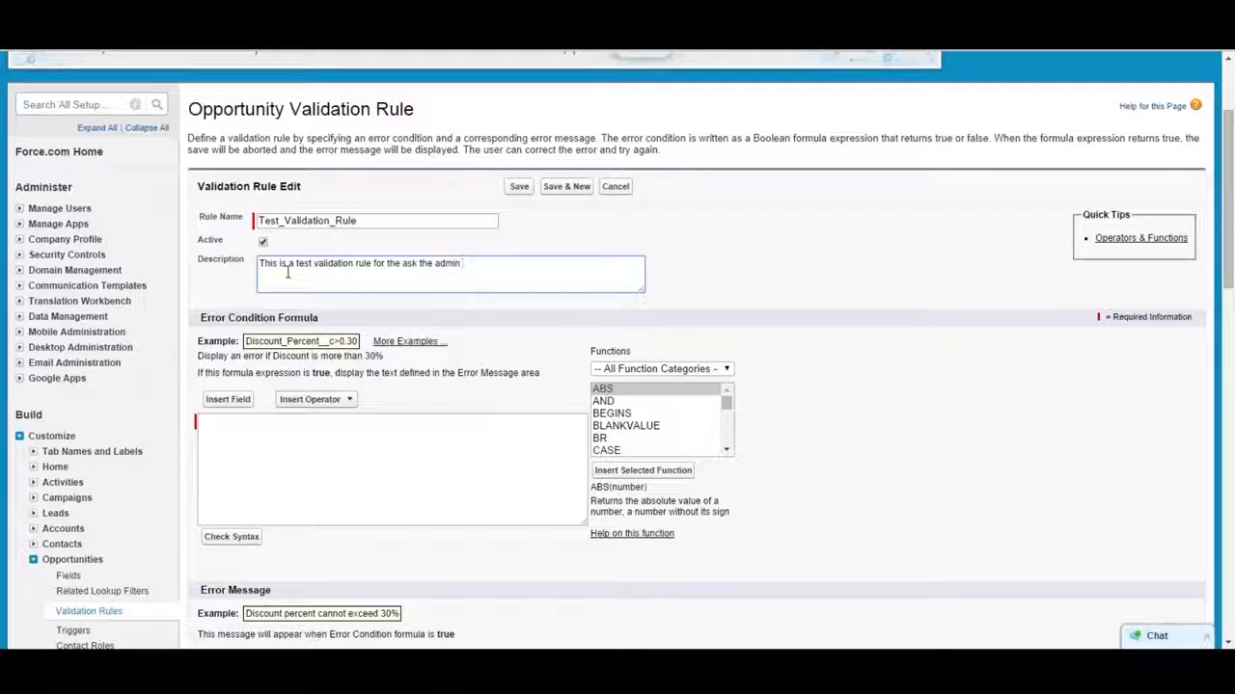
{"action": "type", "text": "."}
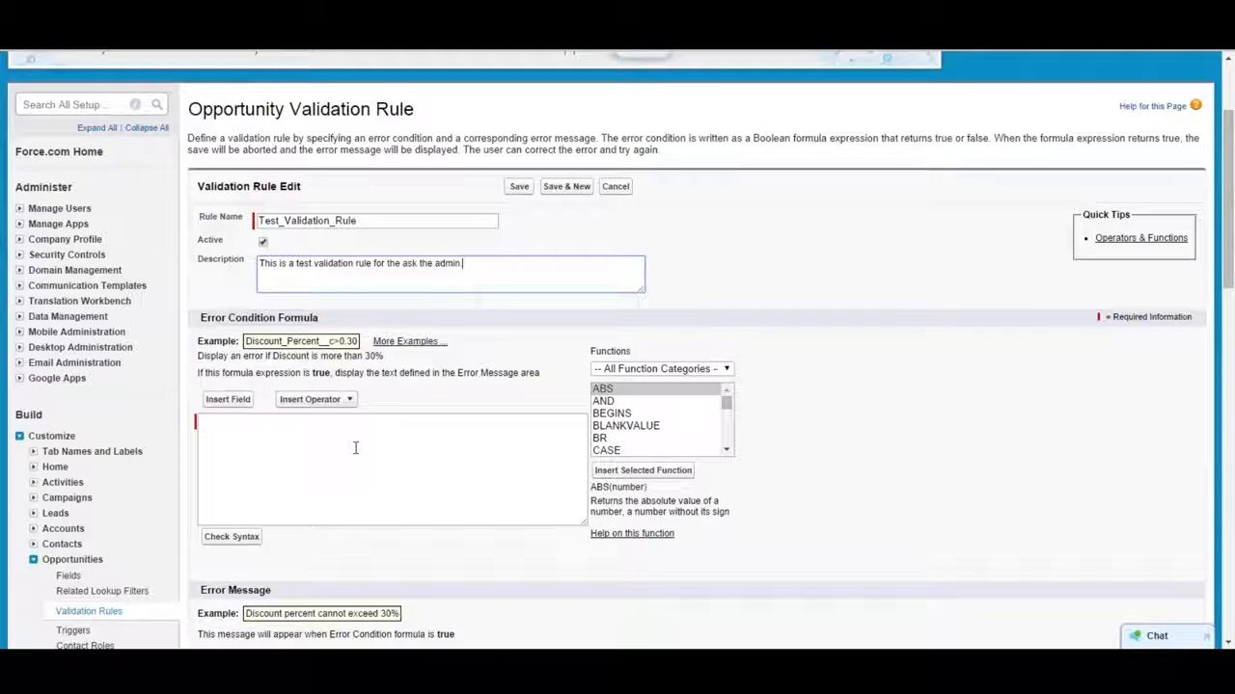
- Insert the IF function into the error condition formula and put each of its arguments on its own line
{"action": "scroll", "coordinate": [289, 478], "scroll_direction": "down", "scroll_amount": 1}
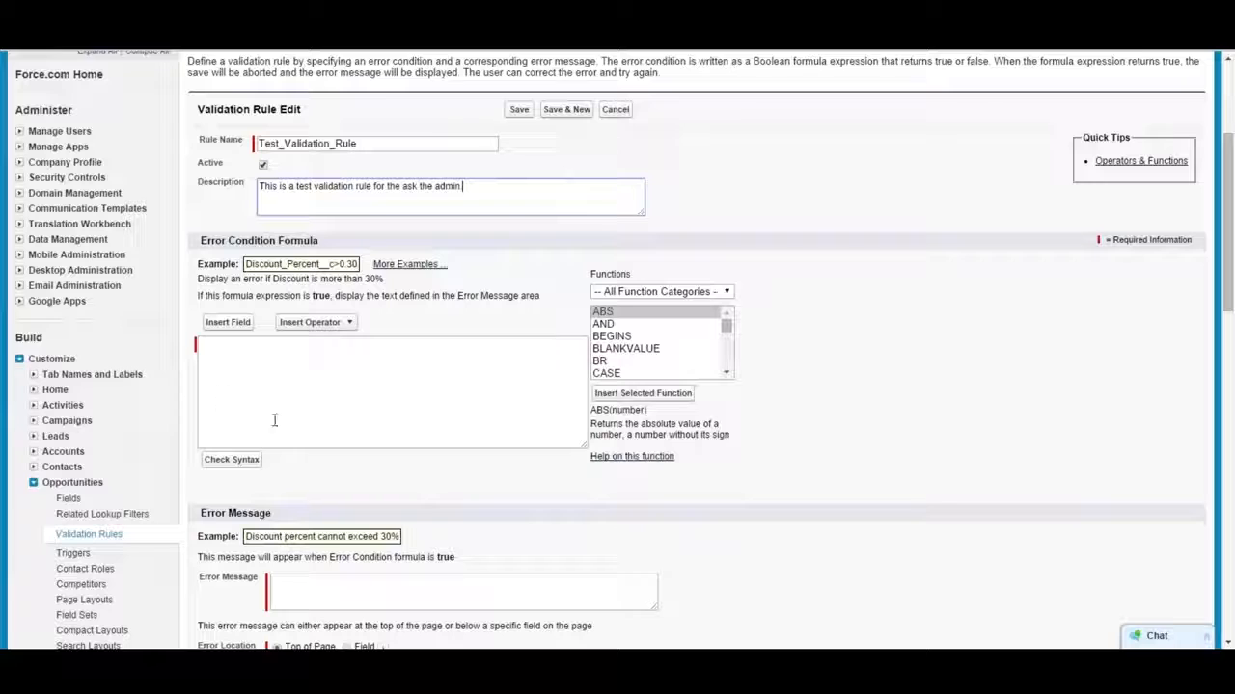
{"action": "left_click", "coordinate": [299, 394]}
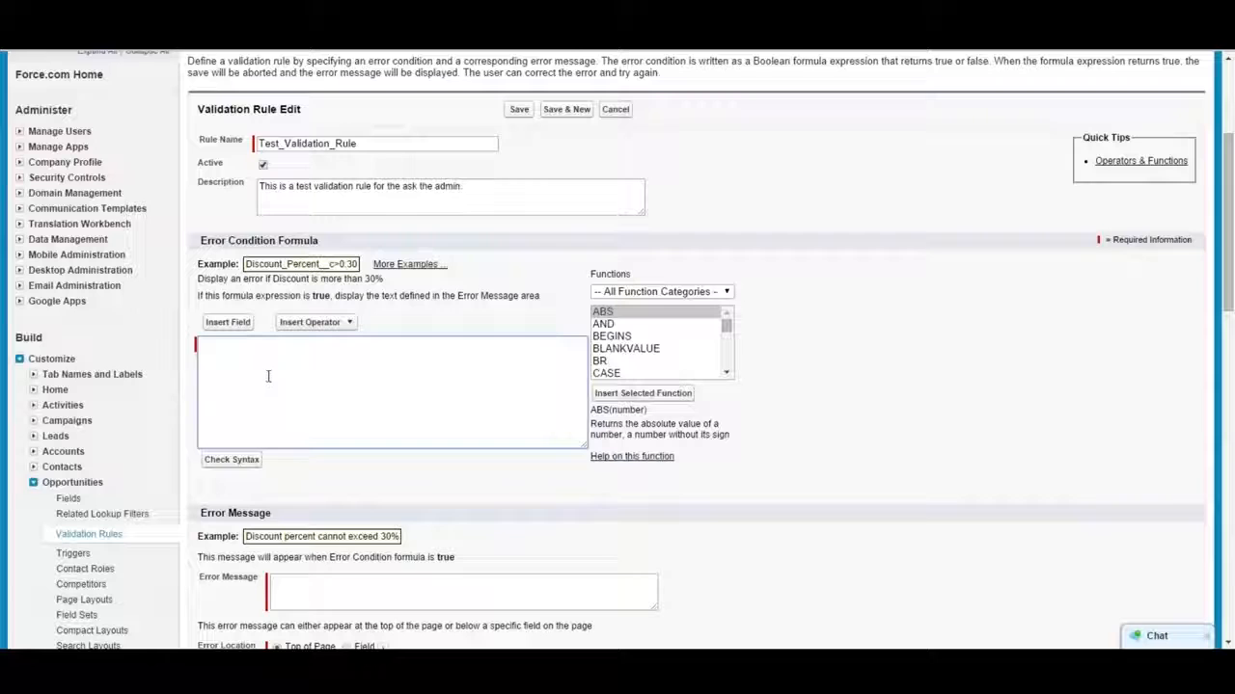
{"action": "left_click", "coordinate": [630, 352]}
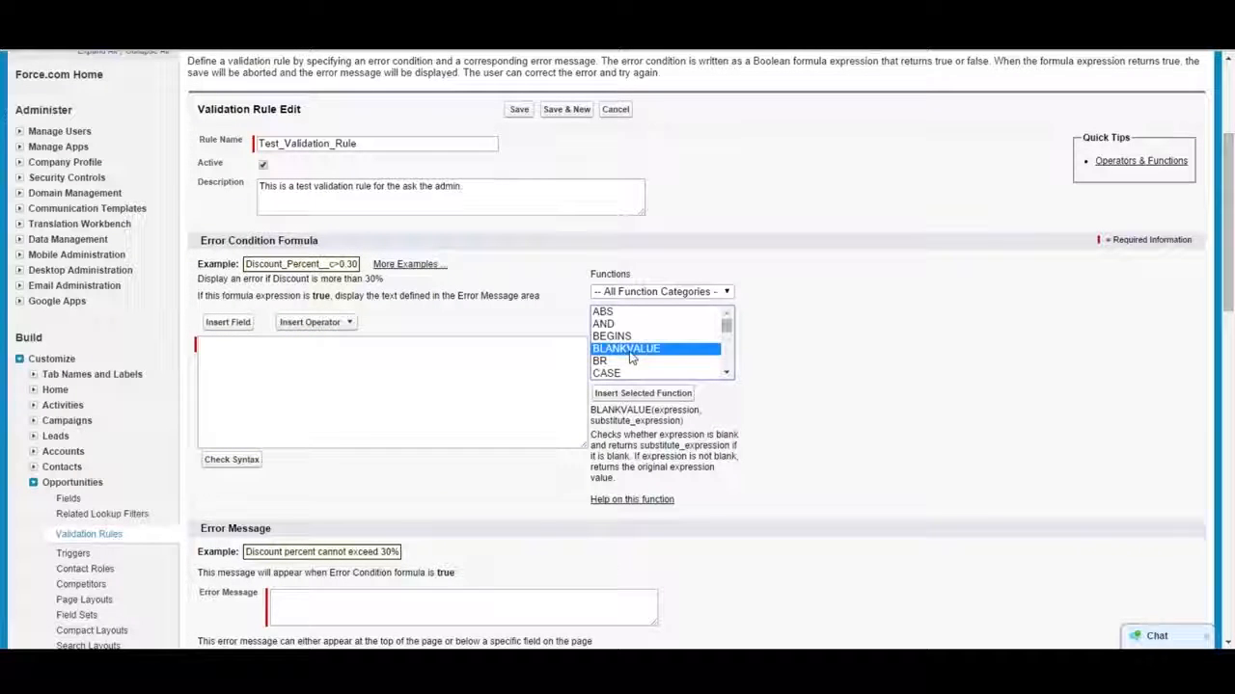
{"action": "key", "text": "i"}
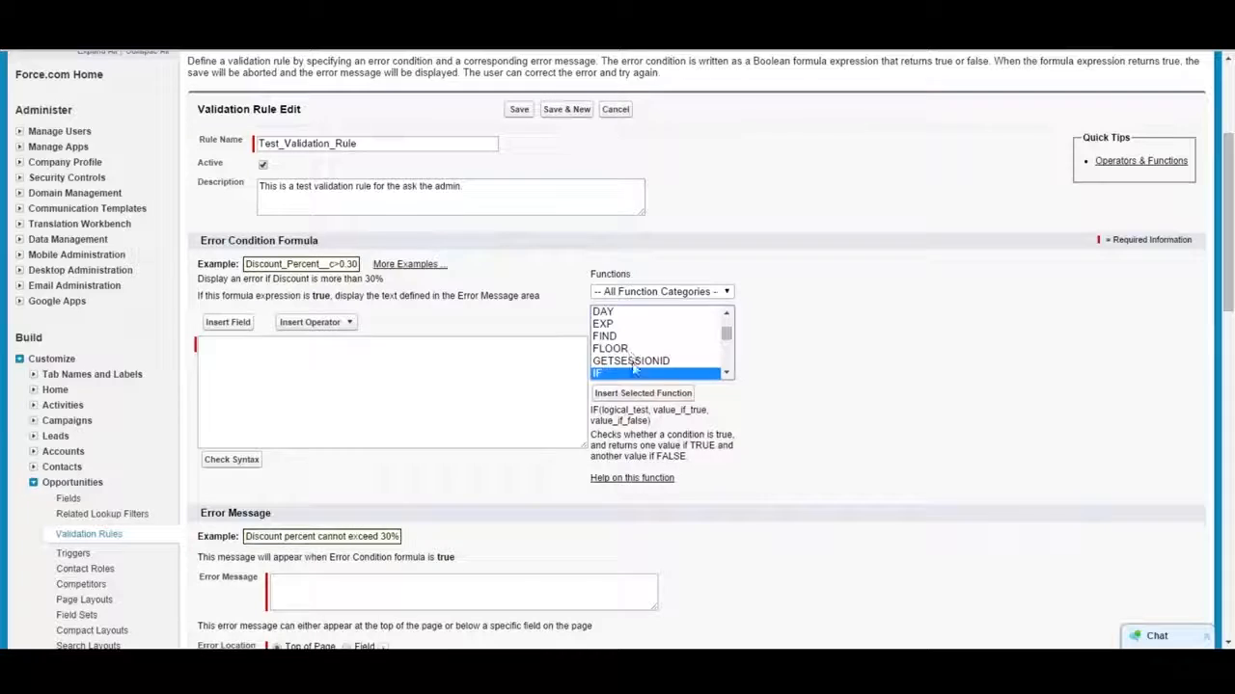
{"action": "left_click", "coordinate": [632, 394]}
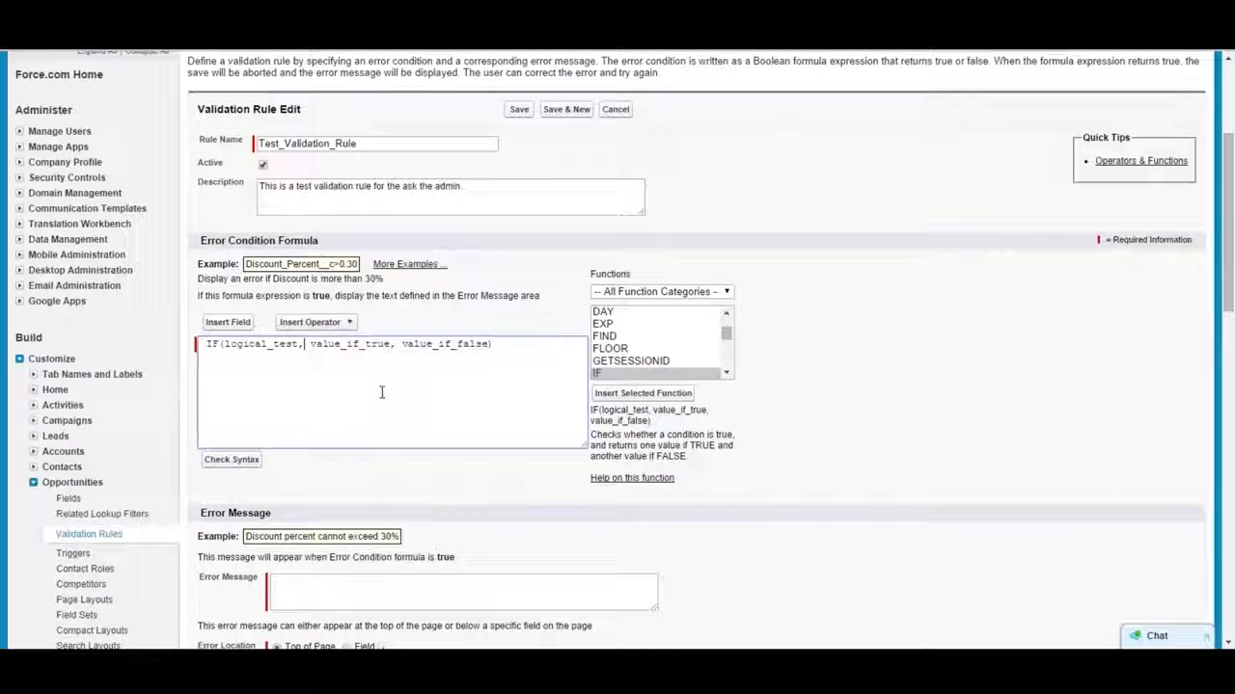
{"action": "key", "text": "Return"}
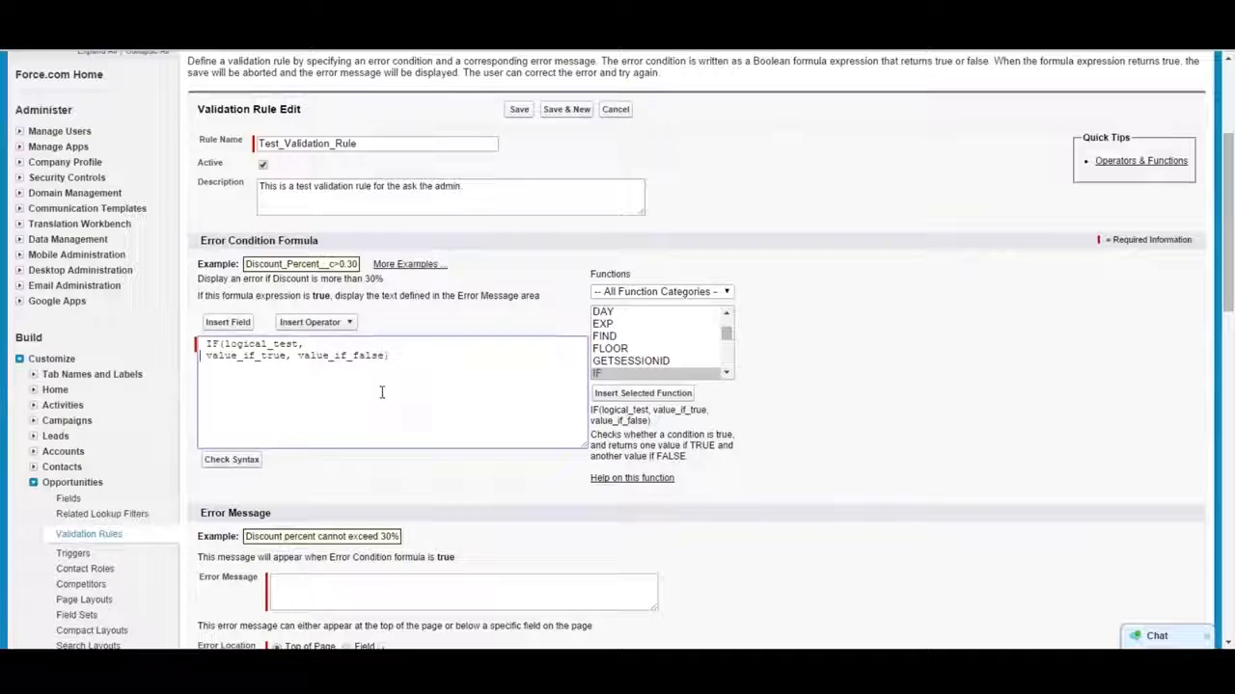
{"action": "left_click", "coordinate": [294, 355]}
{"action": "key", "text": "Return"}
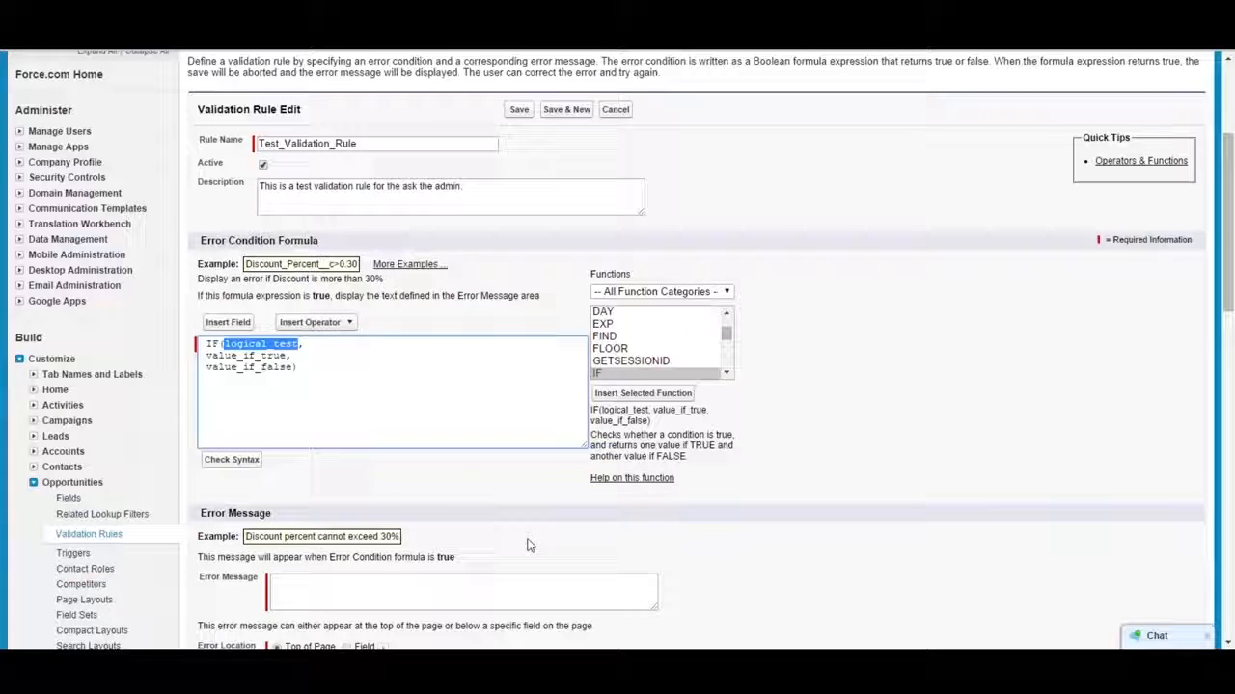
- Replace the IF function's logical_test placeholder with the condition Amount > 200000
{"action": "type", "text": "Amount,"}
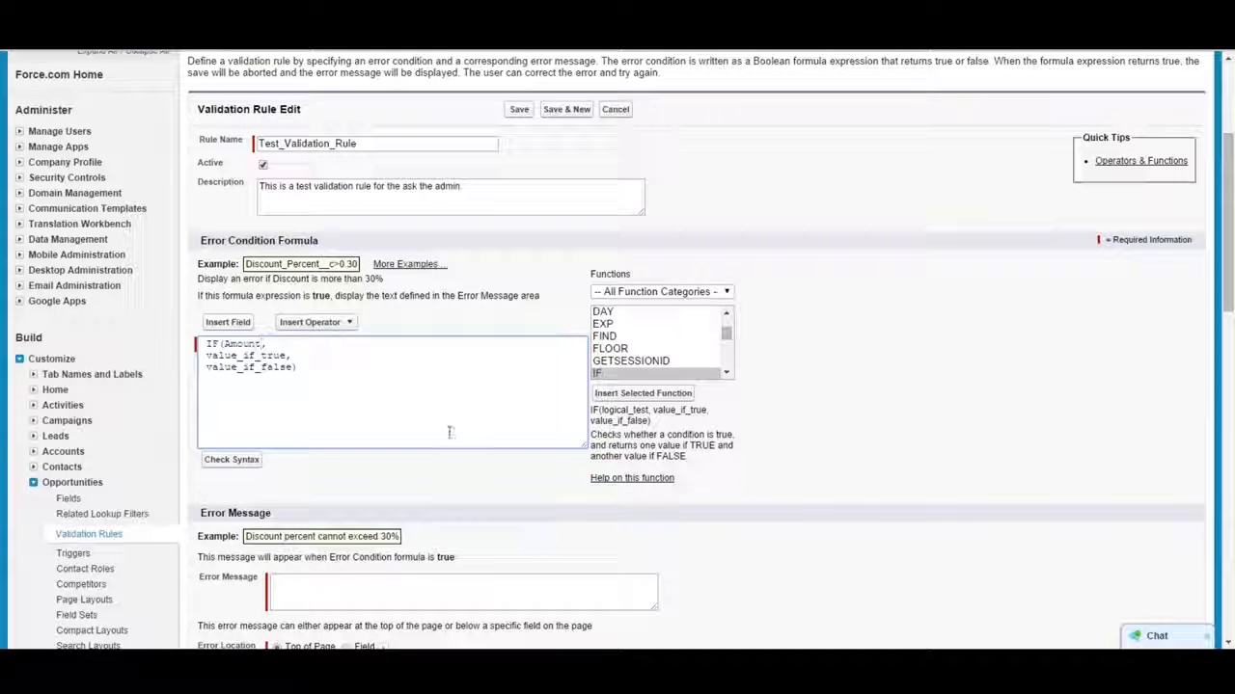
{"action": "left_click", "coordinate": [227, 322]}
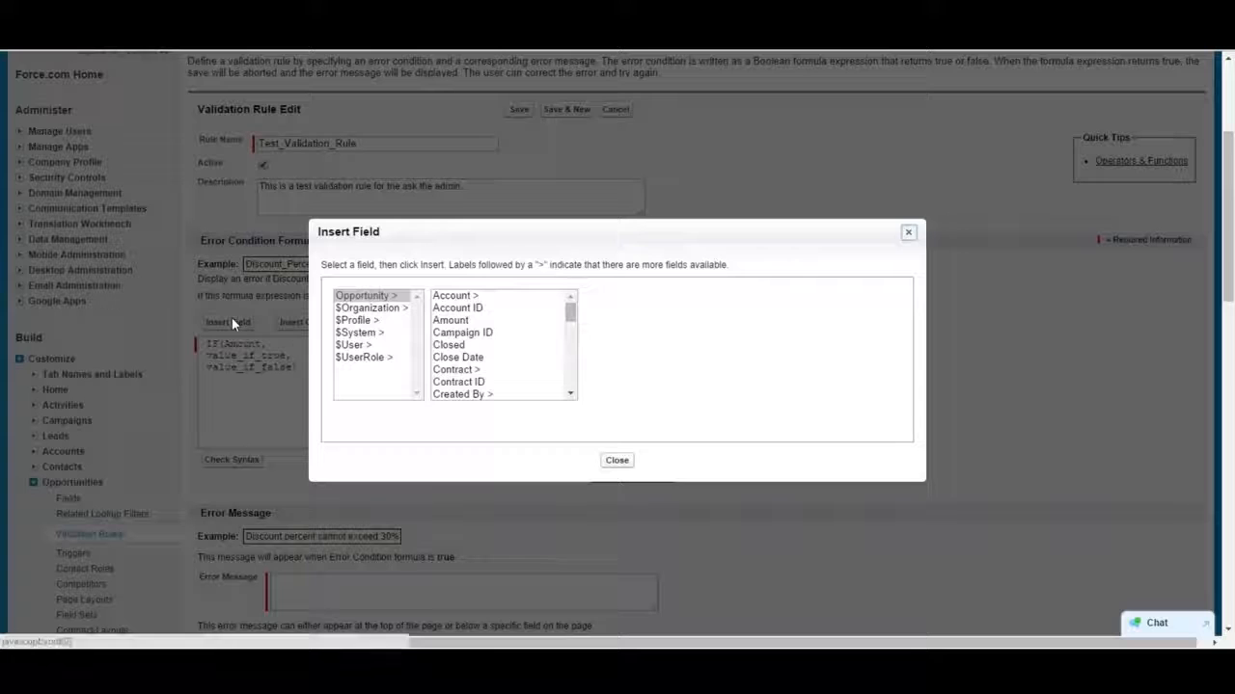
{"action": "left_click", "coordinate": [453, 321]}
{"action": "left_click", "coordinate": [628, 376]}
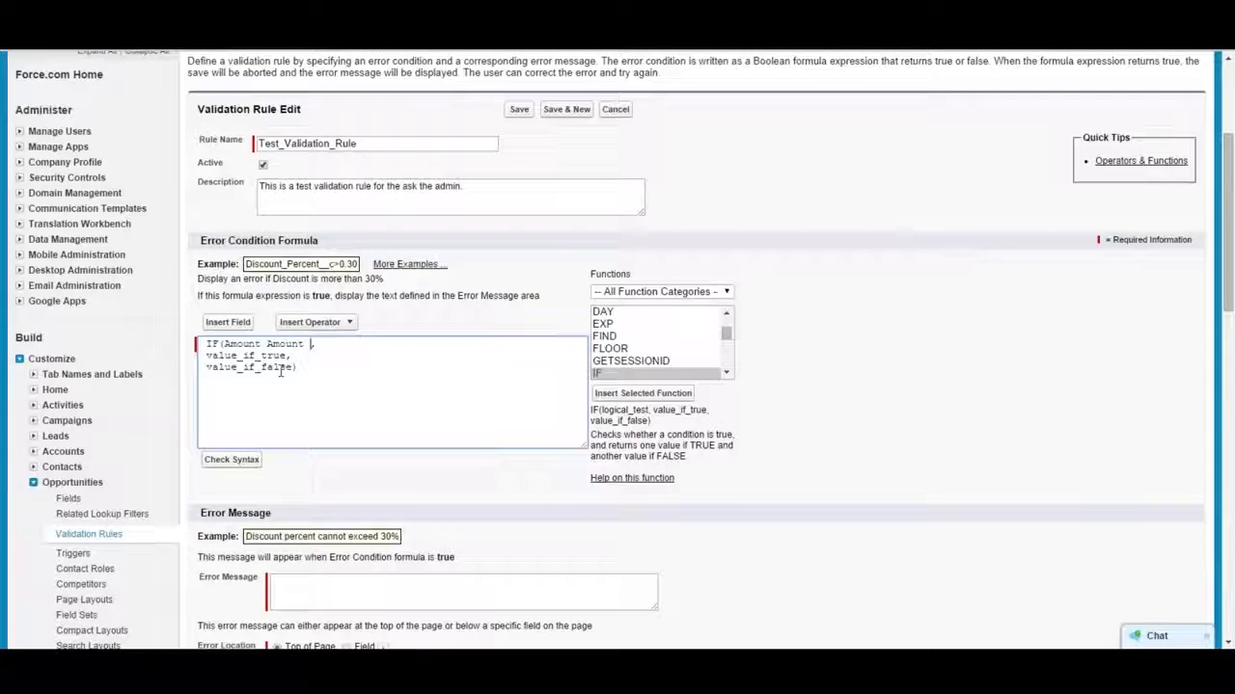
{"action": "double_click", "coordinate": [287, 345]}
{"action": "key", "text": "Delete"}
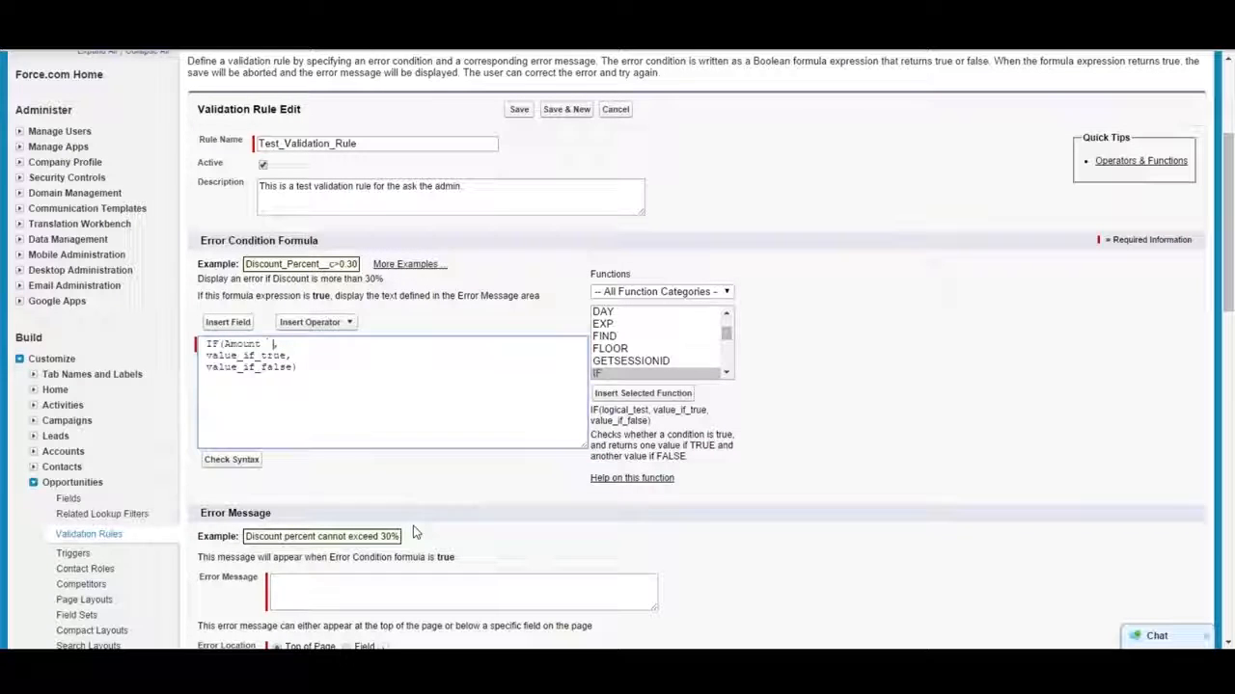
{"action": "type", "text": "> "}
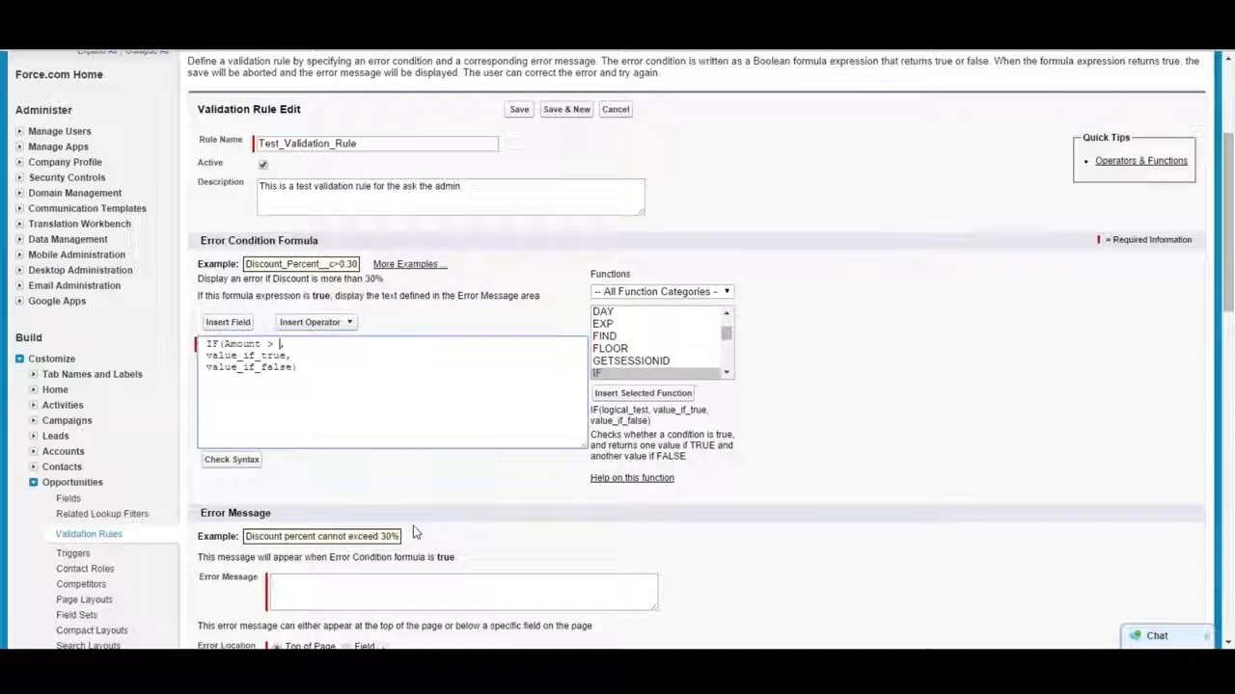
{"action": "type", "text": "200000"}
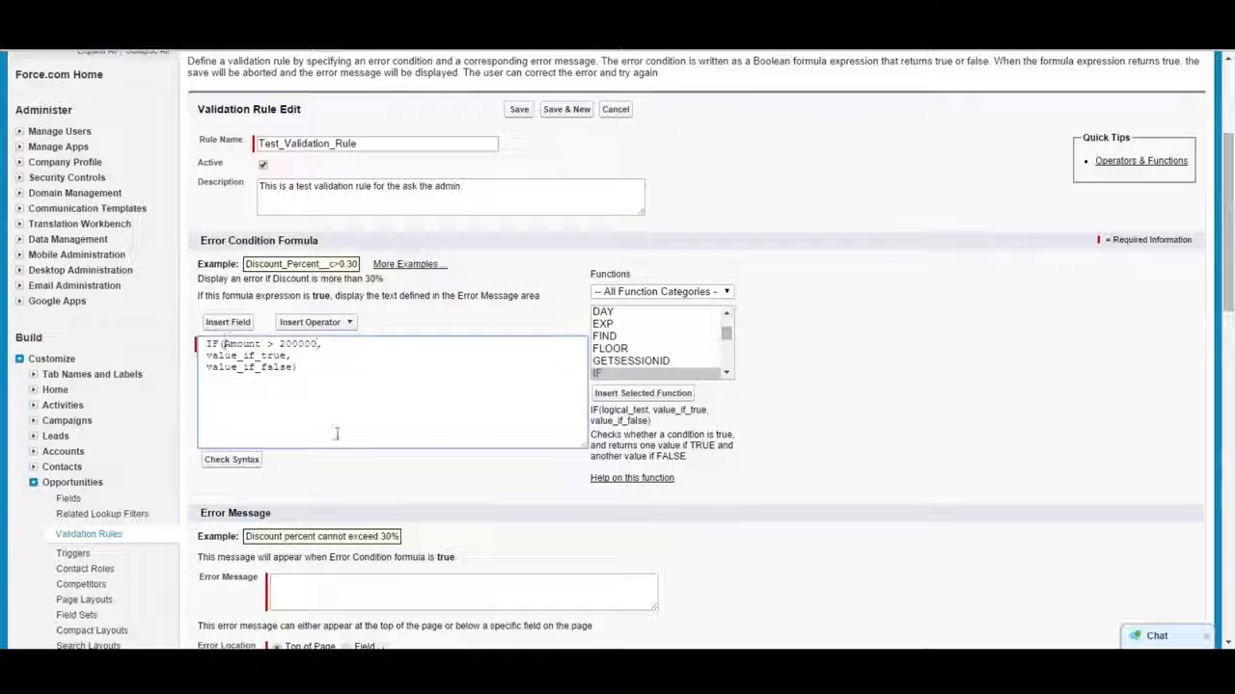
- Put the Amount condition on its own line and insert the AND function in front of it
{"action": "key", "text": "Return"}
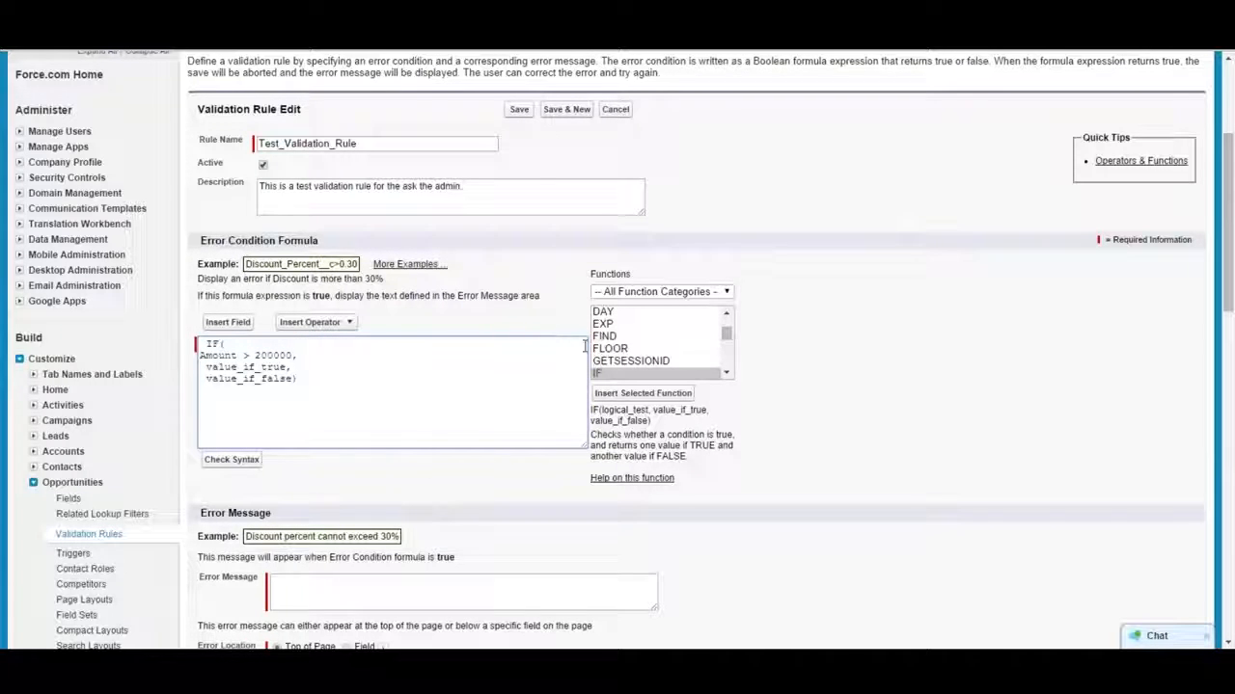
{"action": "scroll", "coordinate": [662, 343], "scroll_direction": "up", "scroll_amount": 4}
{"action": "left_click", "coordinate": [617, 325]}
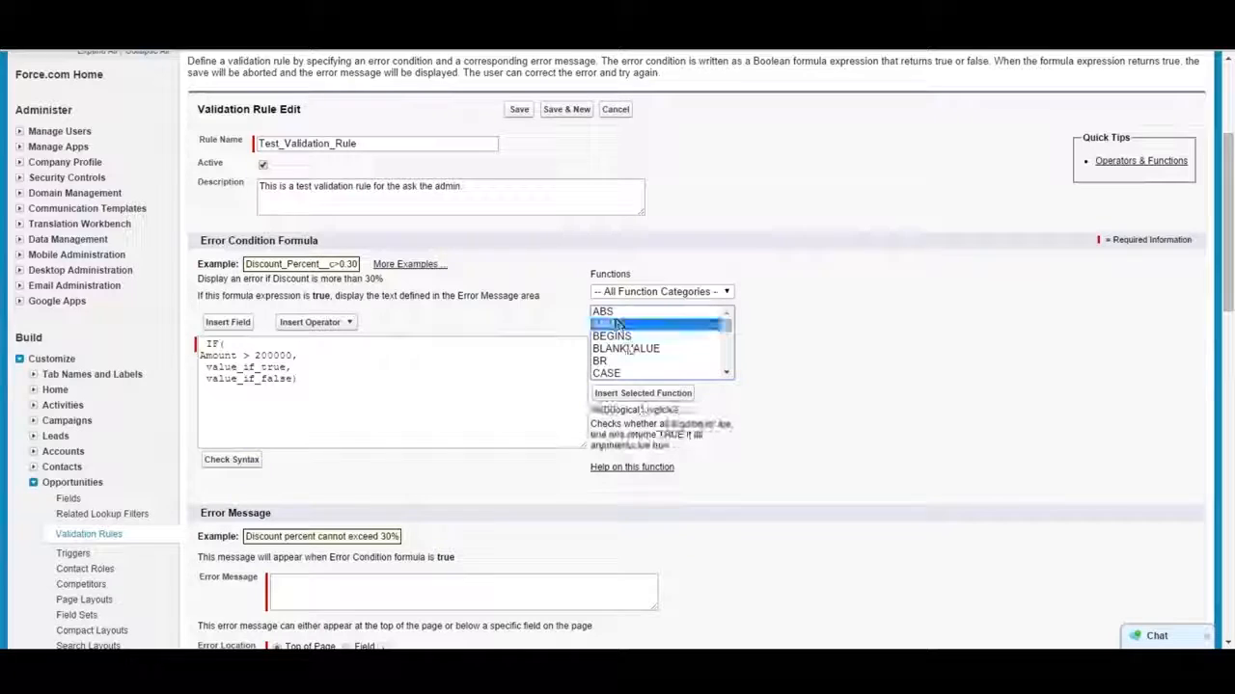
{"action": "left_click", "coordinate": [643, 393]}
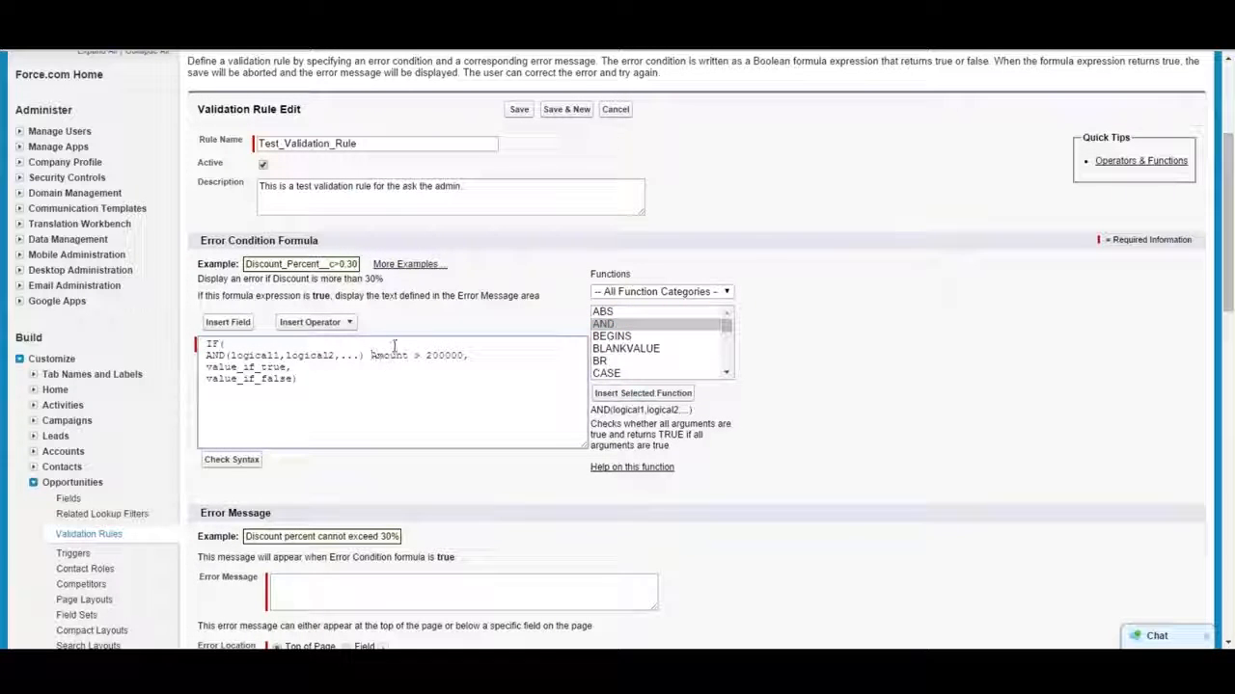
- Move the condition Amount > 200000 into the AND function in place of its logical1 placeholder
{"action": "left_click_drag", "start_coordinate": [370, 355], "coordinate": [467, 357]}
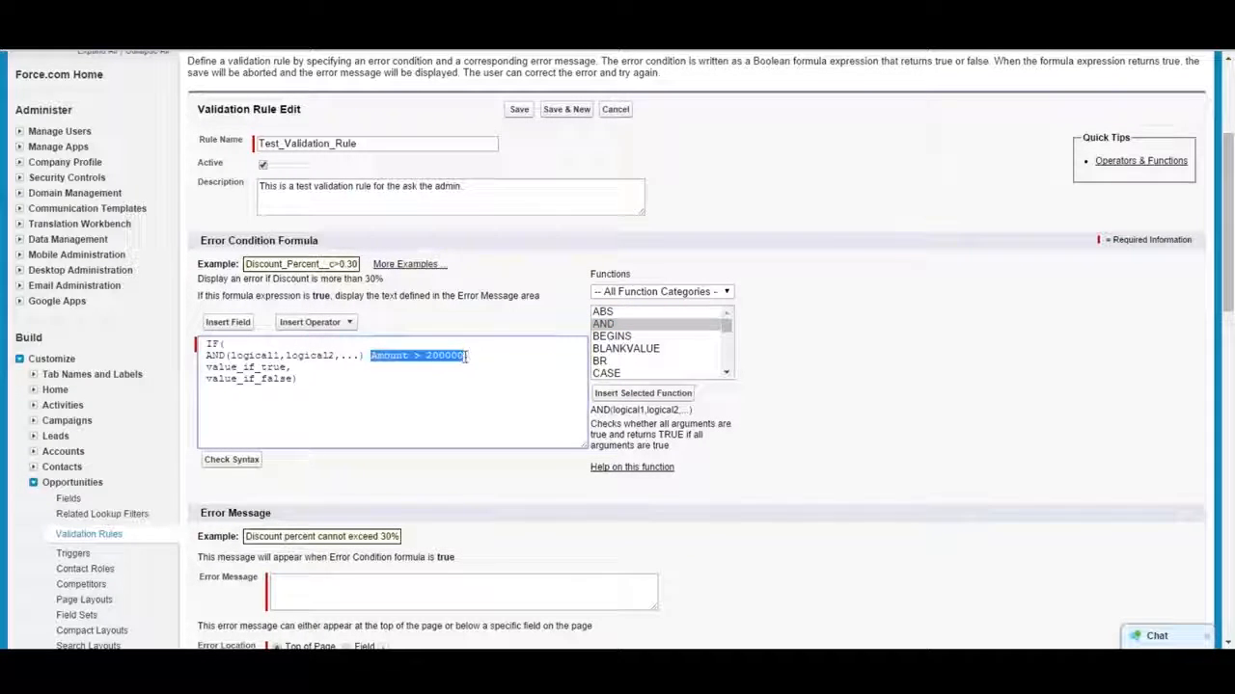
{"action": "key", "text": "ctrl+x"}
{"action": "double_click", "coordinate": [254, 356]}
{"action": "key", "text": "ctrl+v"}
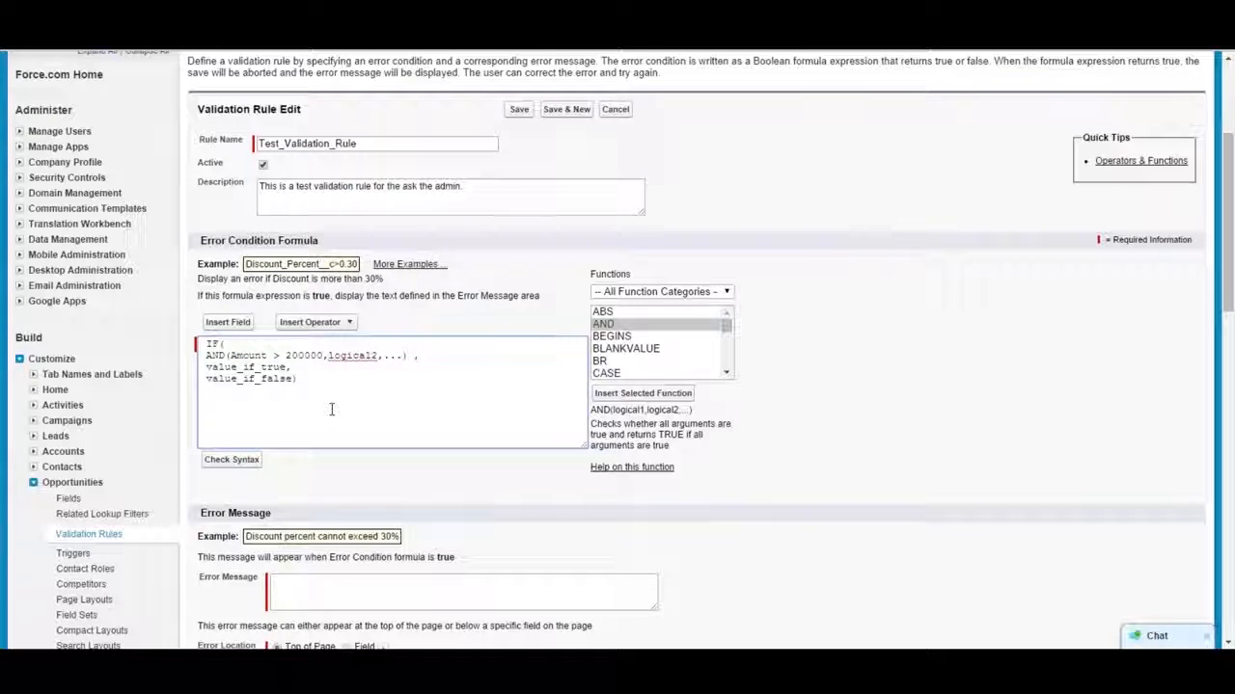
- Delete the logical2 and ellipsis placeholders from the AND function
{"action": "double_click", "coordinate": [340, 356]}
{"action": "key", "text": "Delete"}
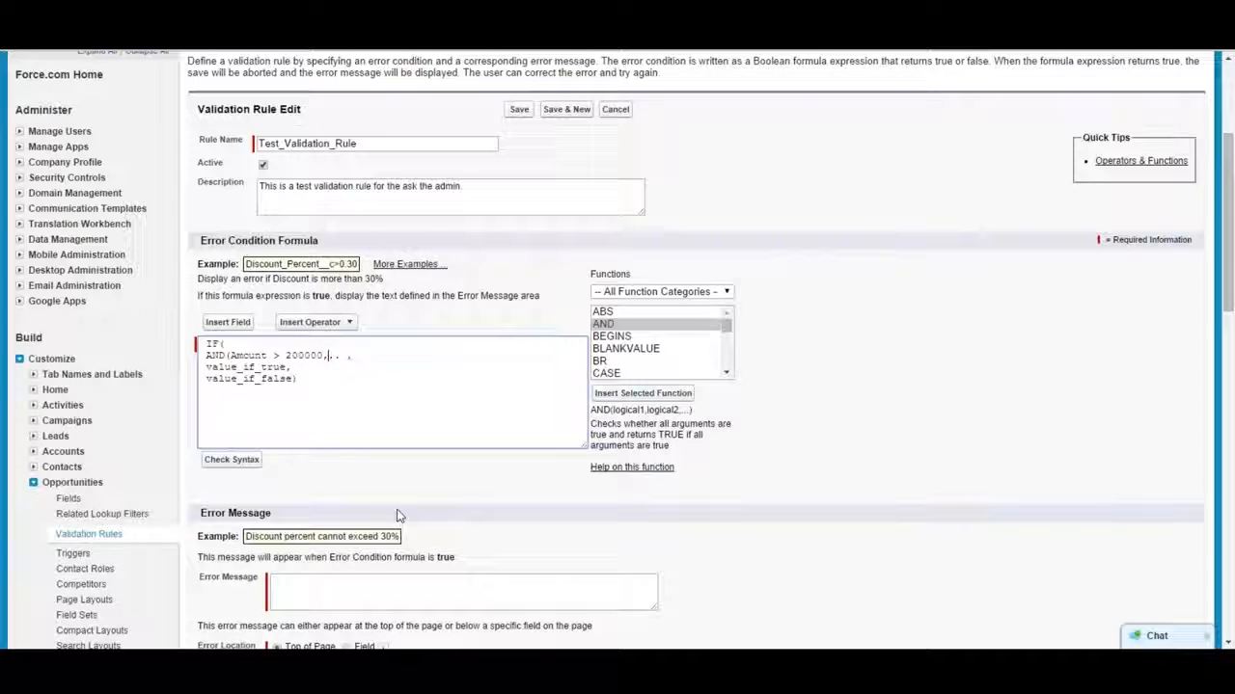
{"action": "key", "text": "Delete"}
{"action": "key", "text": "Delete"}
{"action": "key", "text": "Delete"}
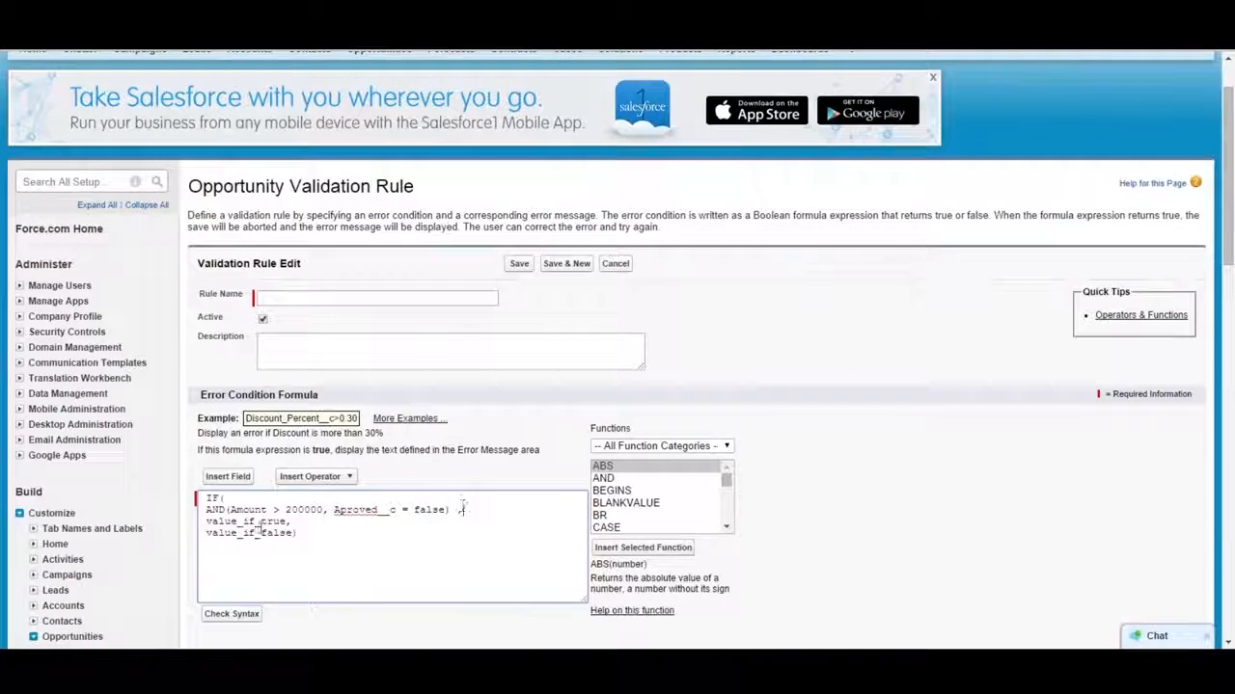
- Replace the IF function's value_if_true placeholder with true
{"action": "left_click_drag", "start_coordinate": [289, 520], "coordinate": [206, 521]}
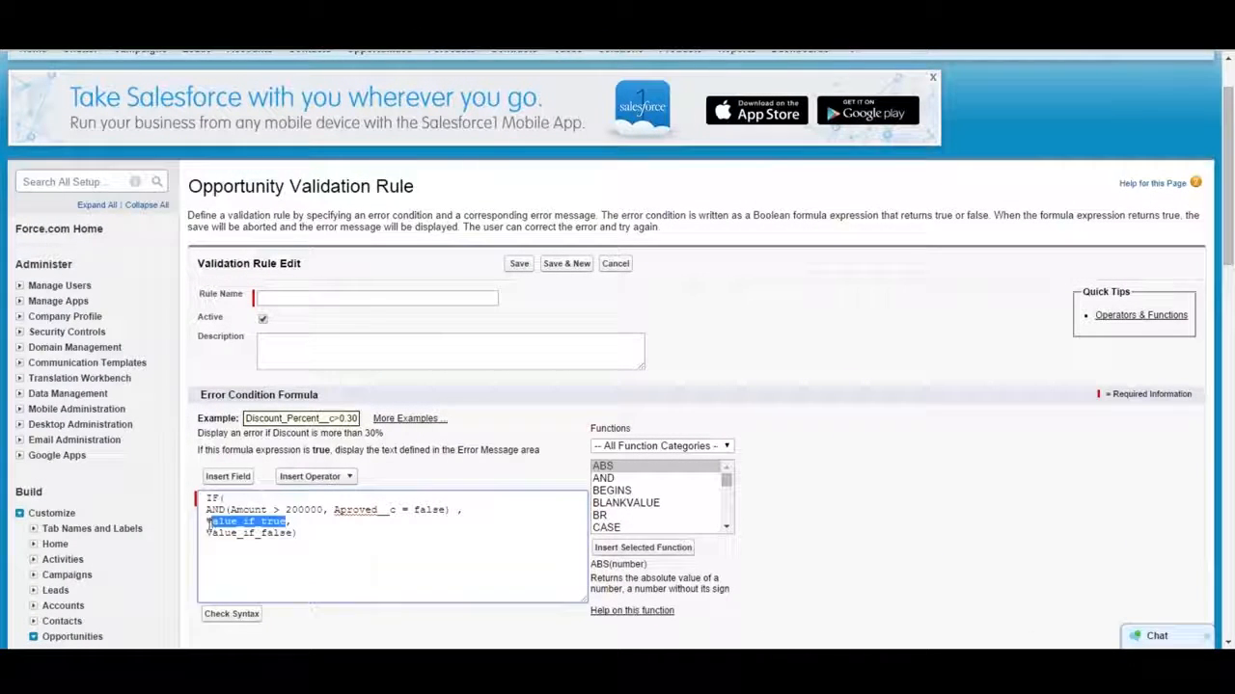
{"action": "type", "text": "true,"}
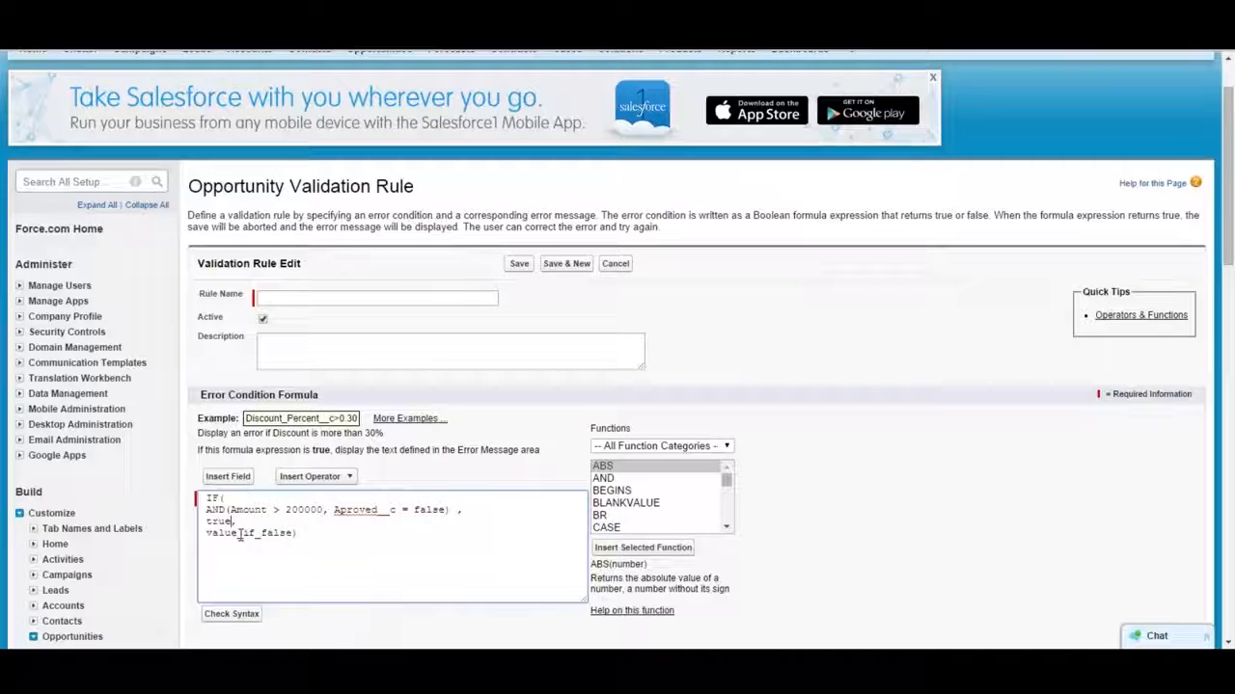
- Replace the IF function's value_if_false placeholder with false, keeping the closing parenthesis
{"action": "left_click_drag", "start_coordinate": [295, 532], "coordinate": [207, 532]}
{"action": "type", "text": "false)"}
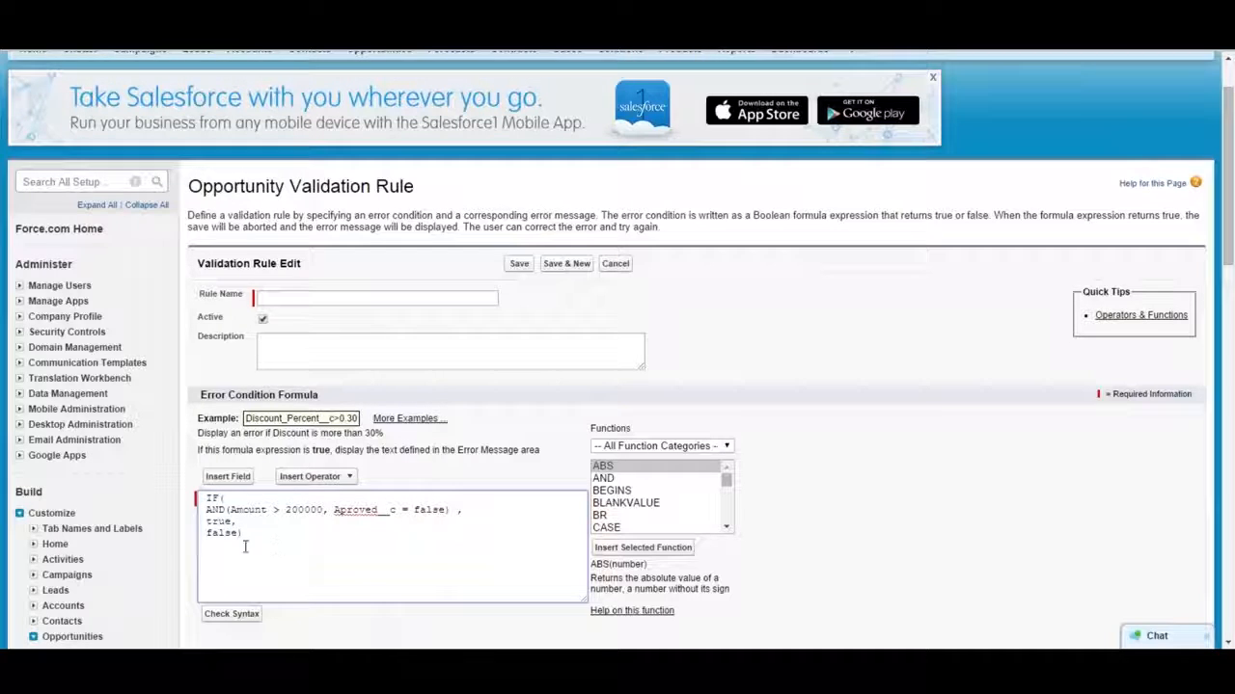
- Remove the IF wrapper and its true and false results, leaving only AND(Amount > 200000, Aproved__c = false) as the formula
{"action": "left_click_drag", "start_coordinate": [249, 532], "coordinate": [201, 521]}
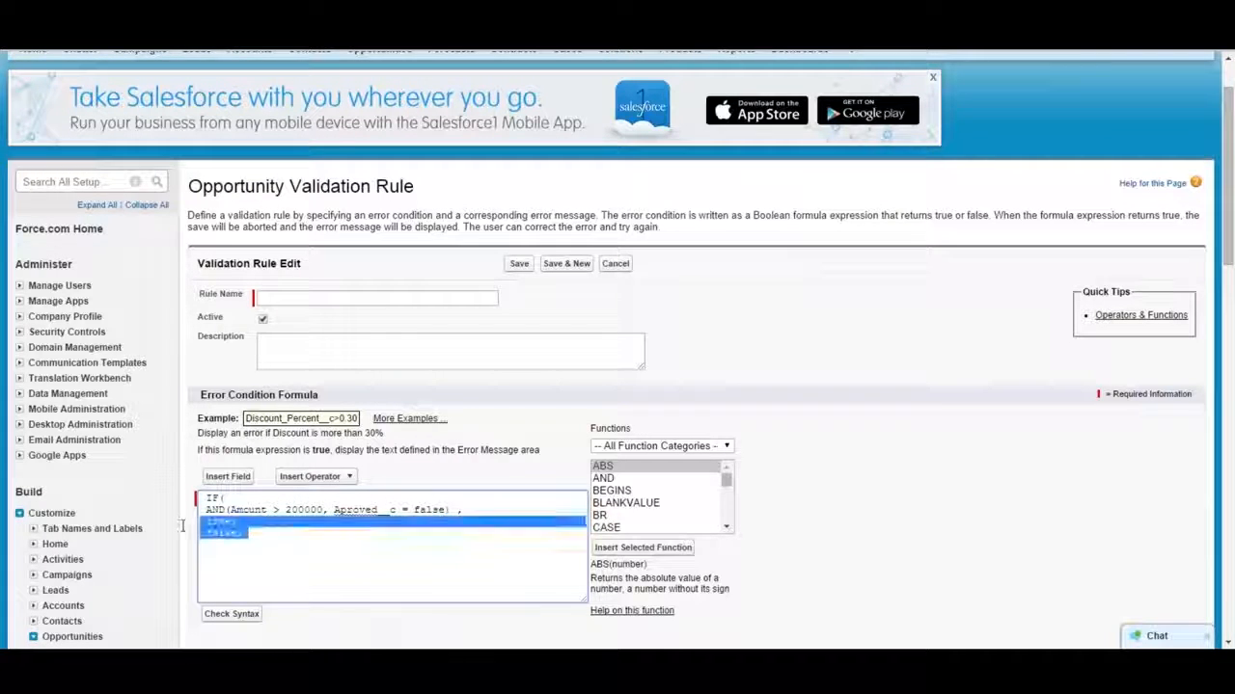
{"action": "key", "text": "BackSpace"}
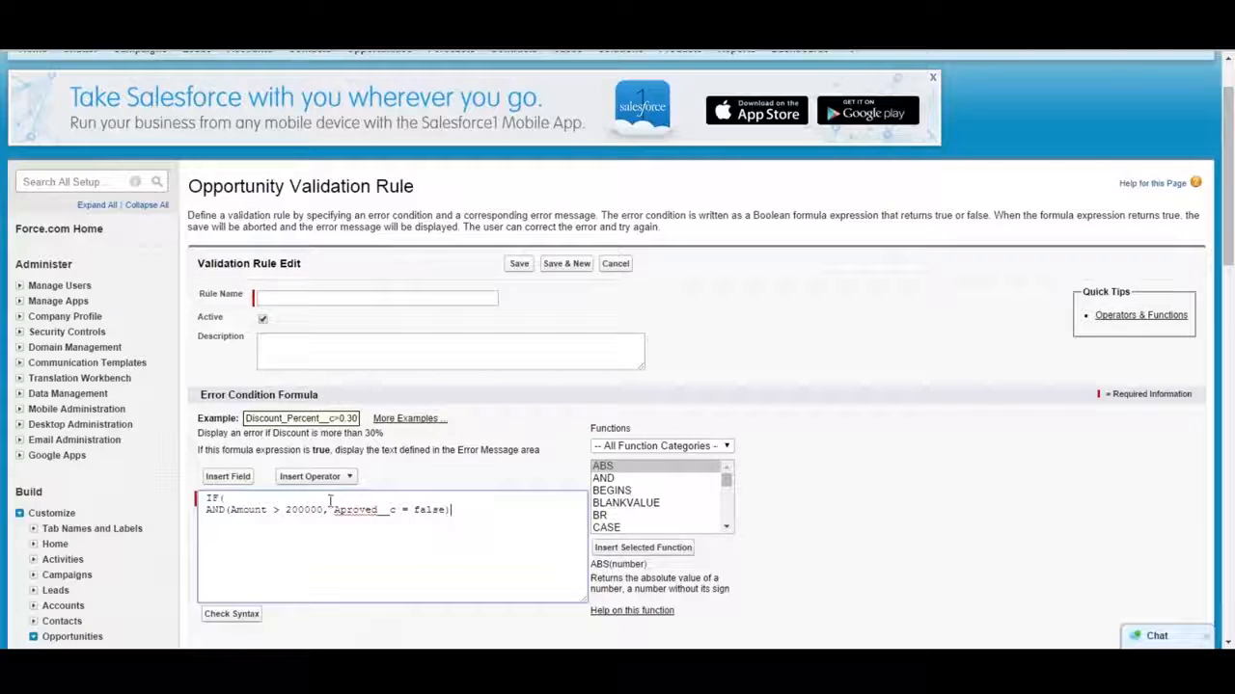
{"action": "left_click_drag", "start_coordinate": [225, 498], "coordinate": [201, 498]}
{"action": "key", "text": "BackSpace"}
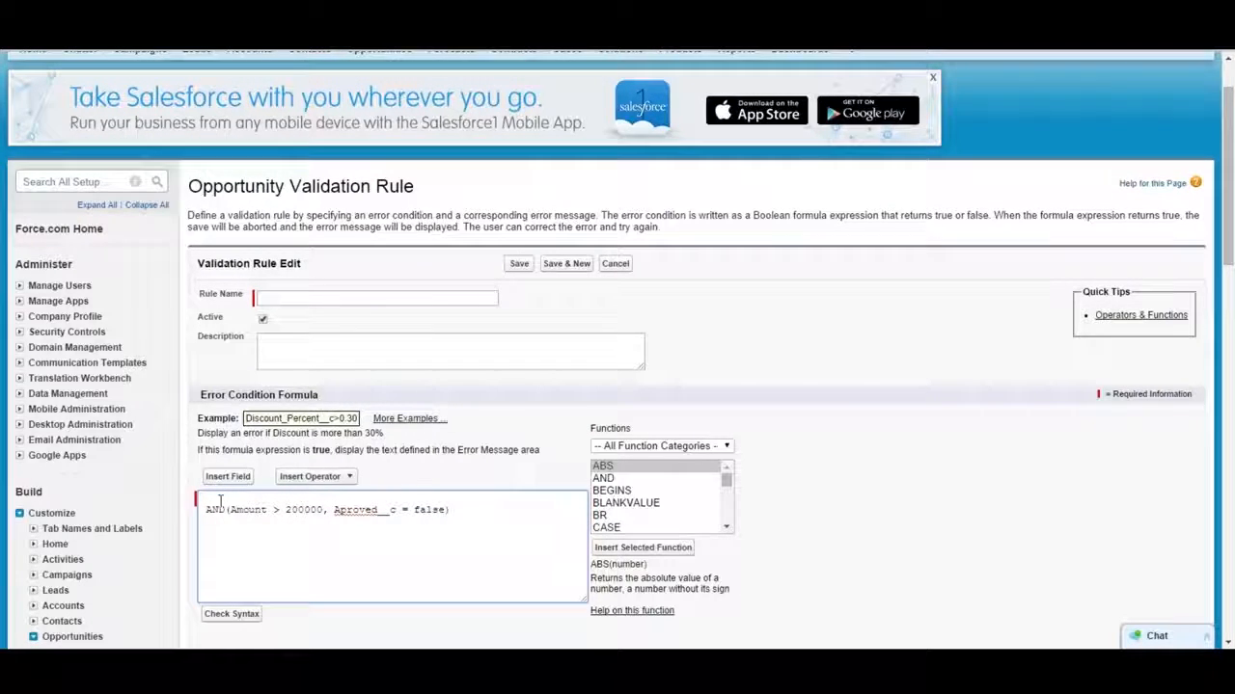
{"action": "key", "text": "Delete"}
- Put the Amount and Aproved__c conditions of the AND function on separate lines and check the formula's syntax
{"action": "left_click", "coordinate": [225, 499]}
{"action": "key", "text": "Return"}
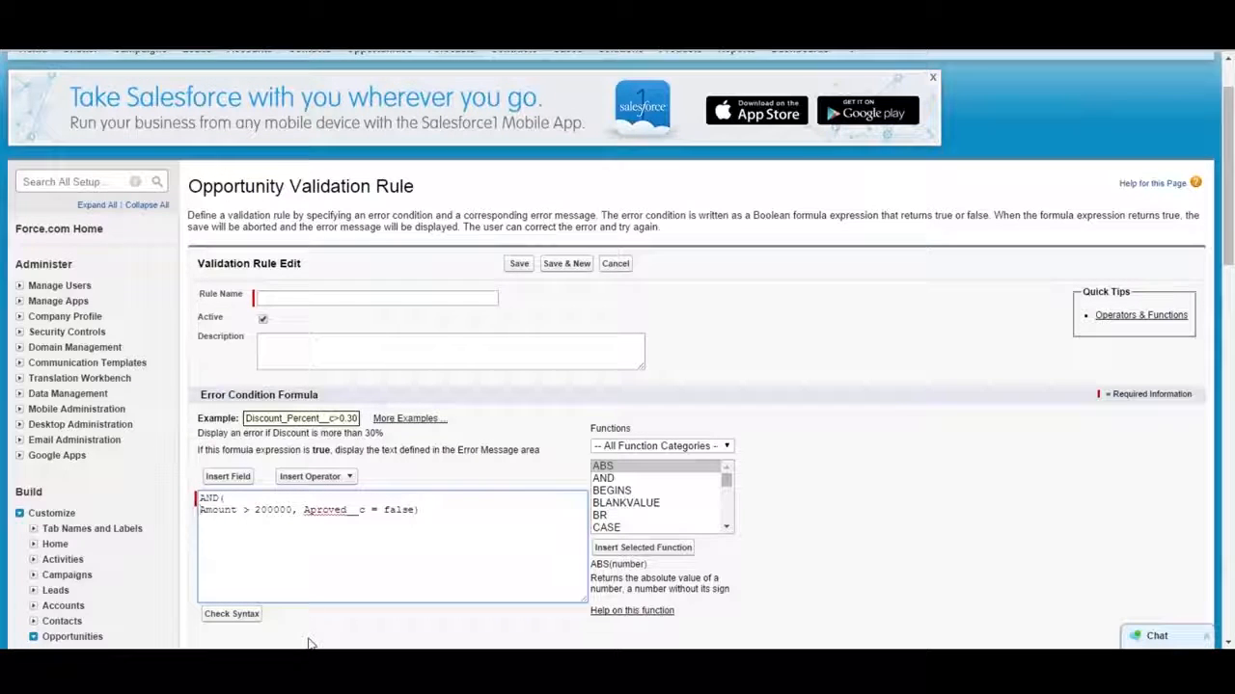
{"action": "left_click", "coordinate": [302, 511]}
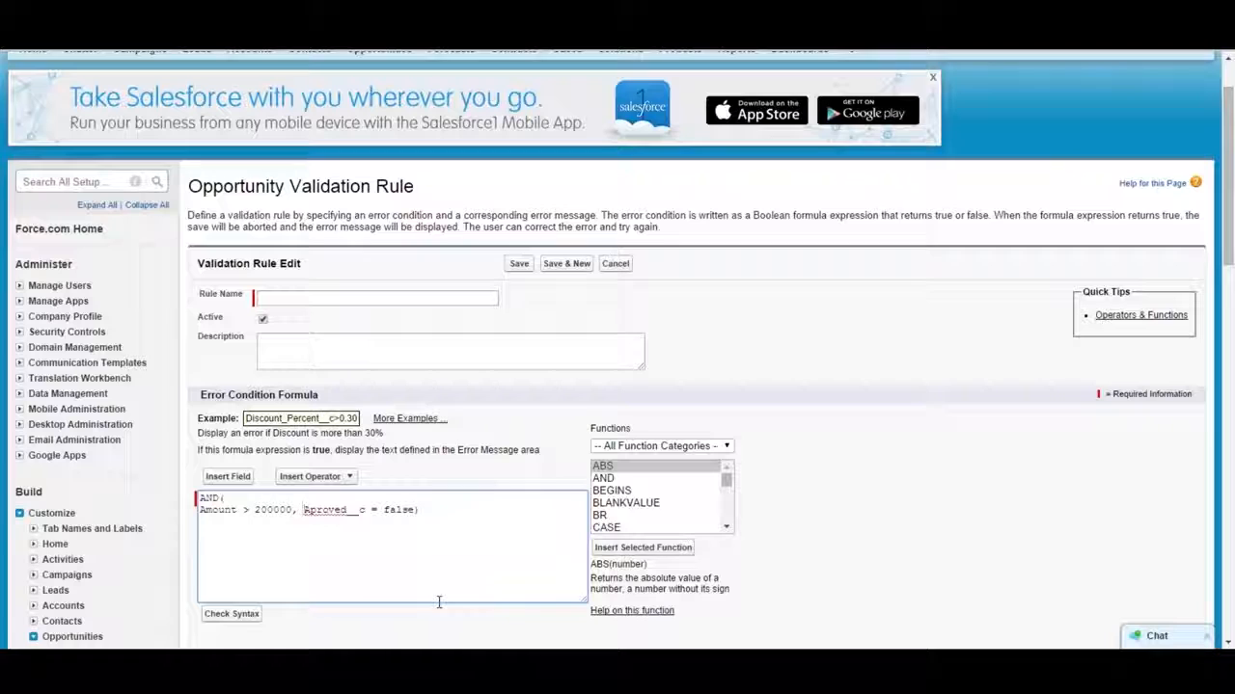
{"action": "key", "text": "Return"}
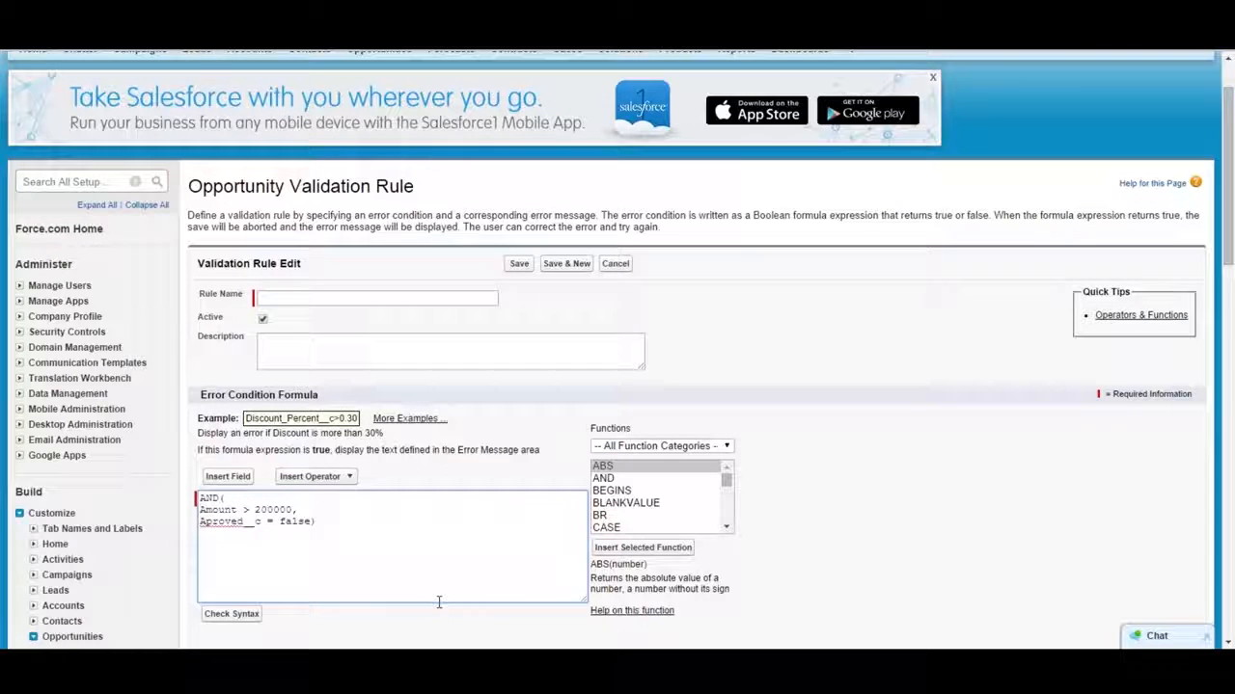
{"action": "left_click", "coordinate": [217, 613]}
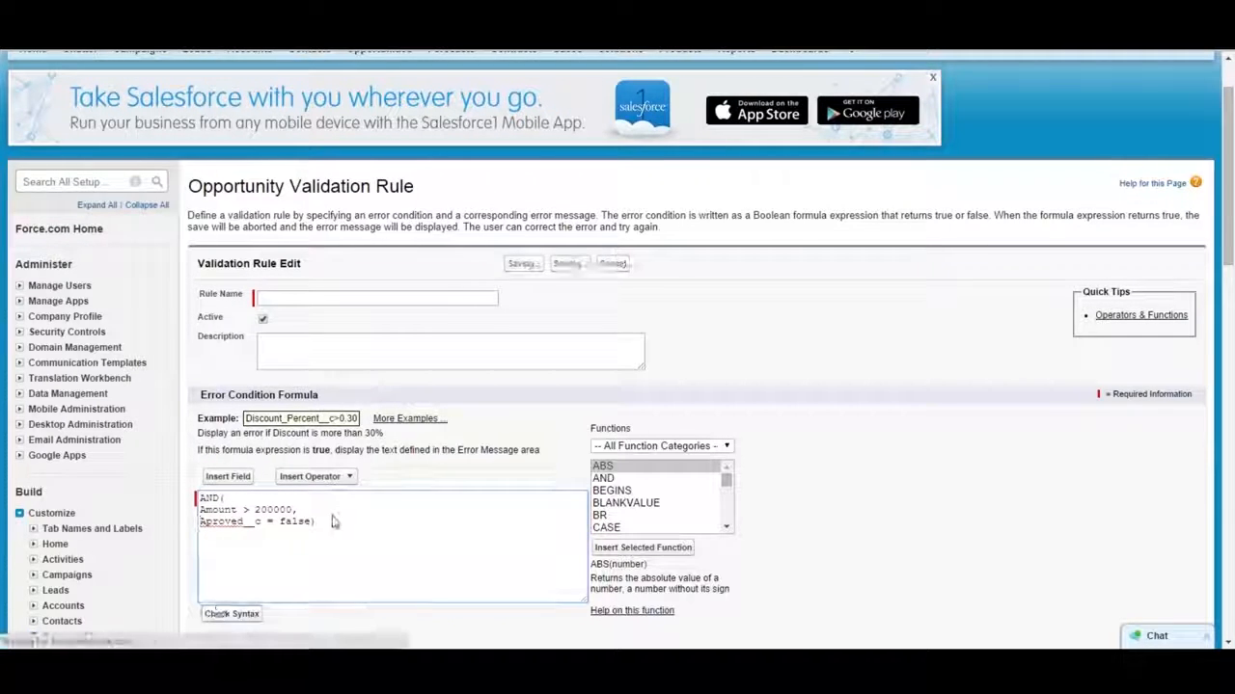
- Enter the rule's error message "If the amount is greater than 200000 please get the opportunity approved"
{"action": "scroll", "coordinate": [332, 522], "scroll_direction": "down", "scroll_amount": 3}
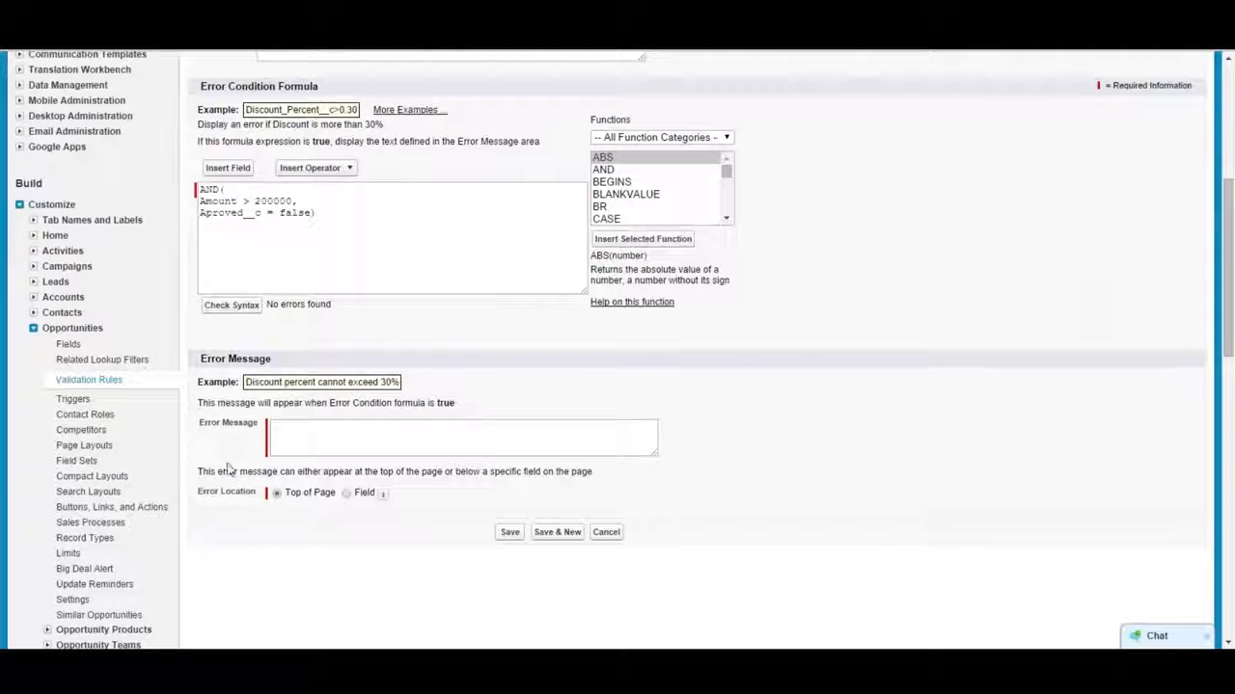
{"action": "left_click", "coordinate": [305, 450]}
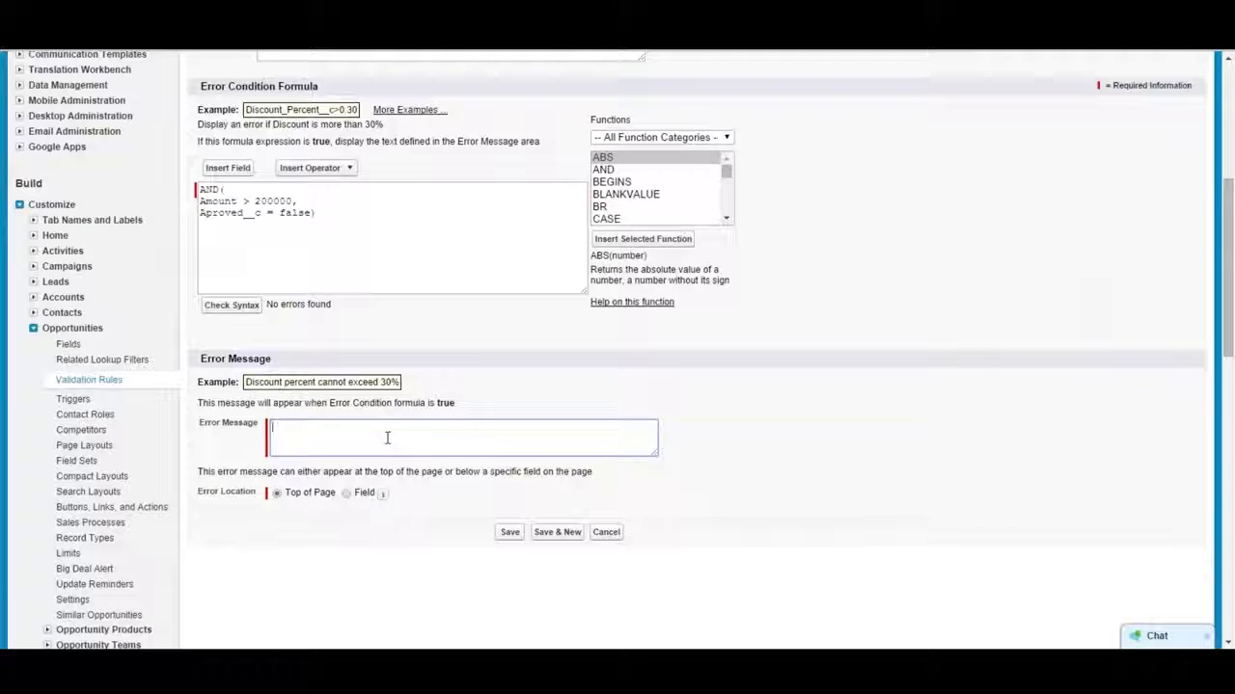
{"action": "type", "text": "If the amount is greater that"}
{"action": "key", "text": "BackSpace"}
{"action": "type", "text": "n 200"}
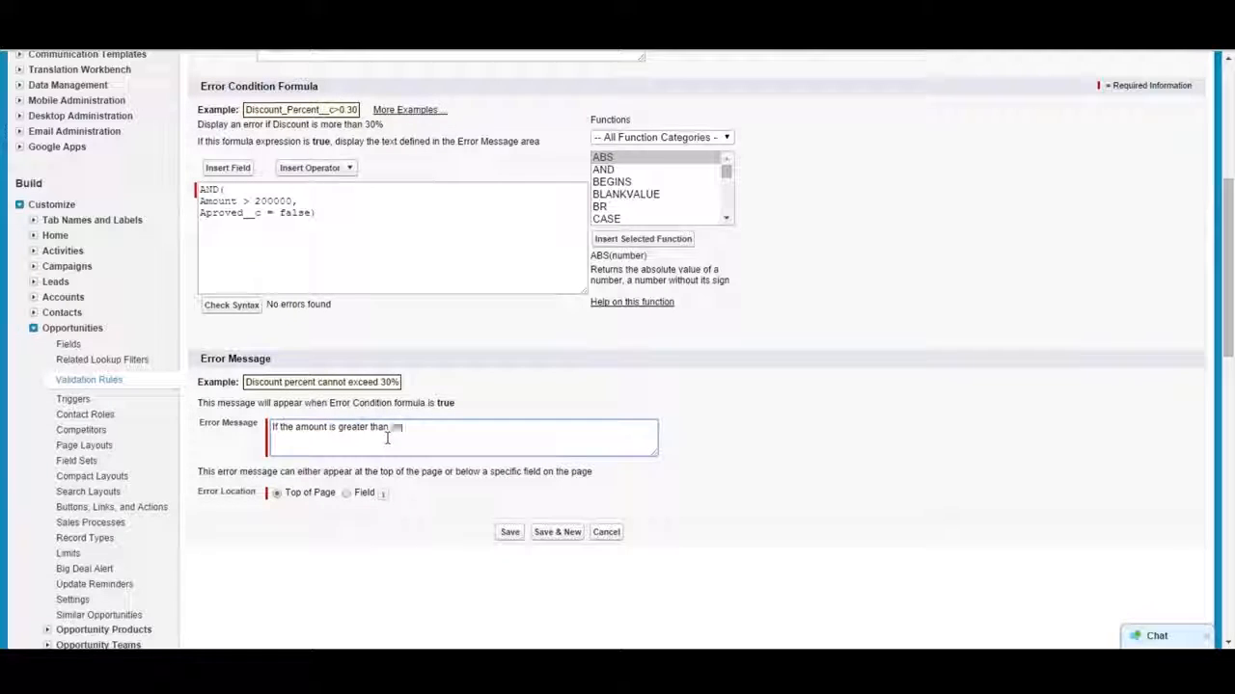
{"action": "type", "text": "000 ples"}
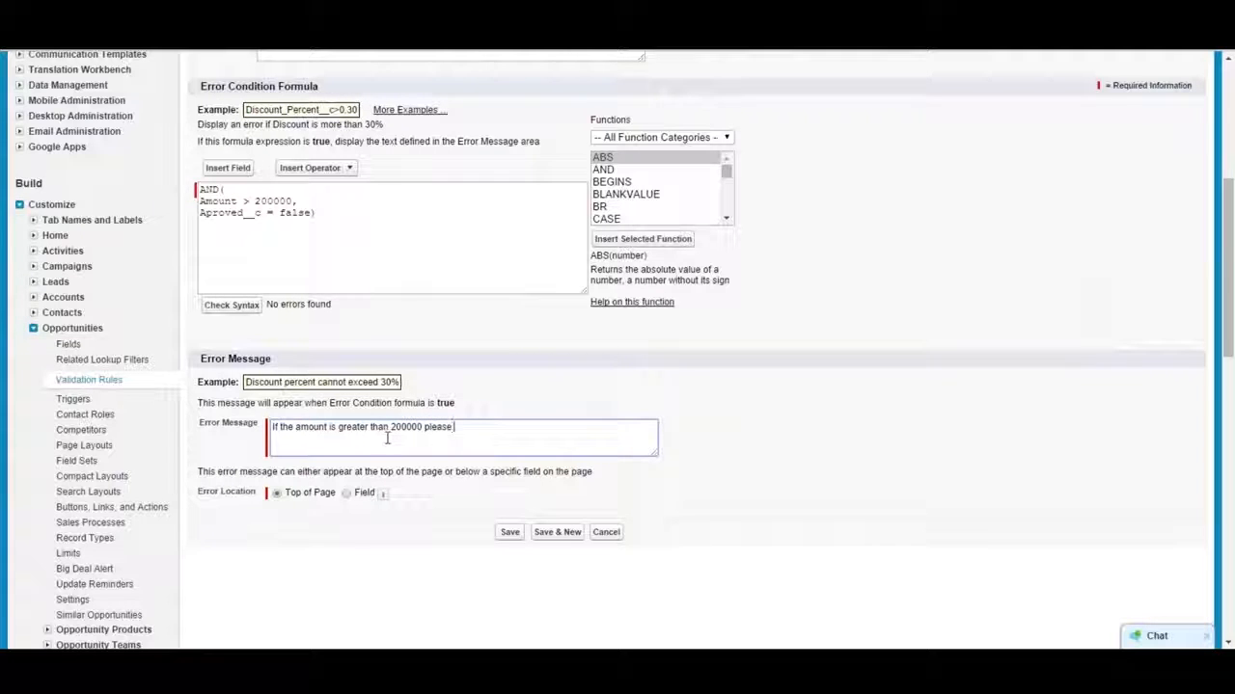
{"action": "type", "text": "se get the opportuni"}
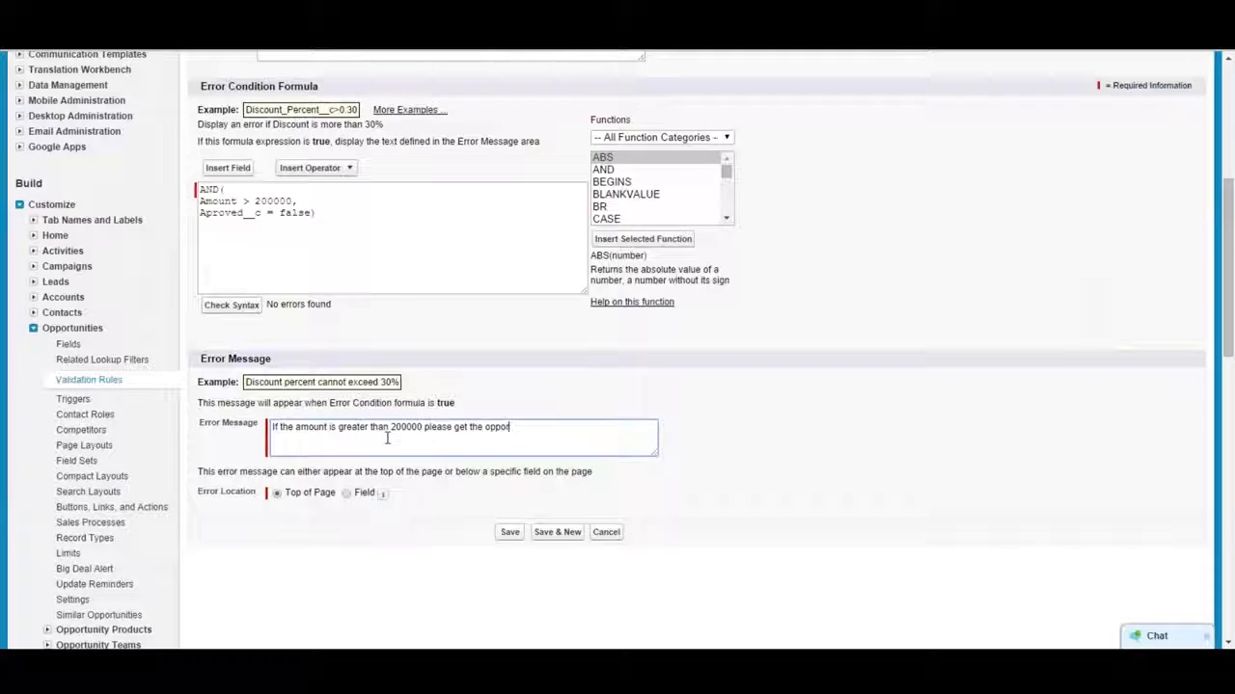
{"action": "type", "text": "ty approved"}
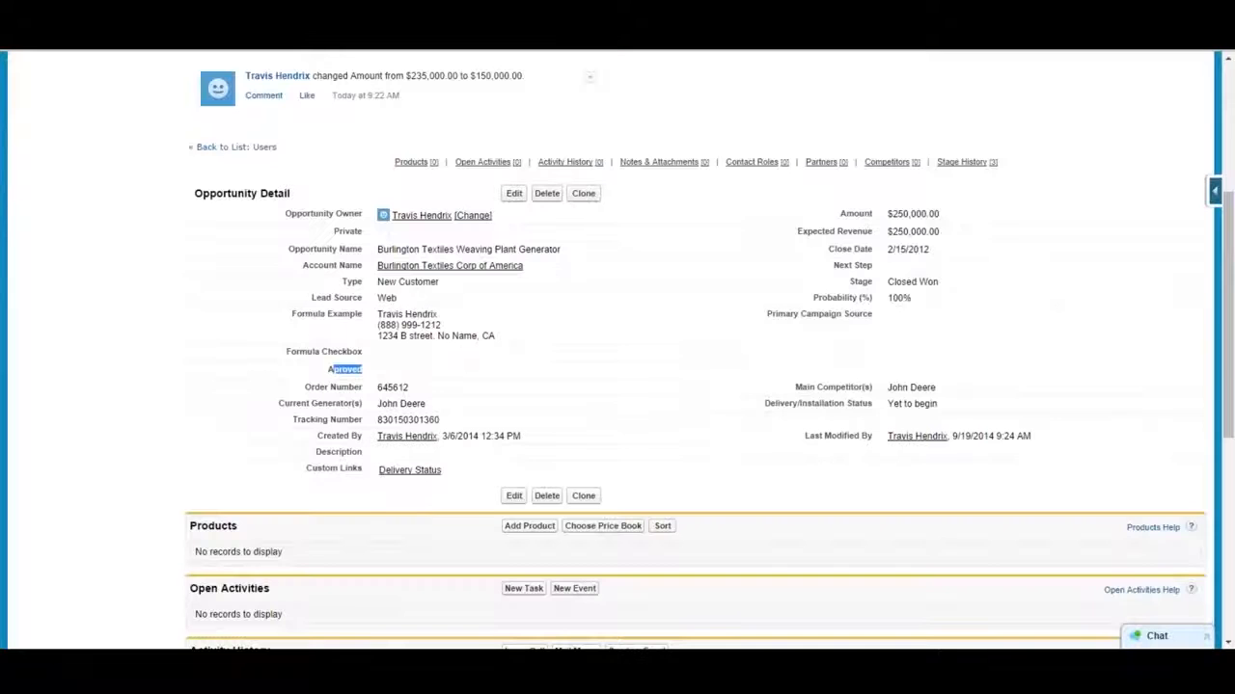
- Edit the Burlington Textiles Weaving Plant Generator opportunity and try to save it unapproved with its existing amount to test the validation rule
{"action": "left_click", "coordinate": [214, 414]}
{"action": "left_click", "coordinate": [515, 196]}
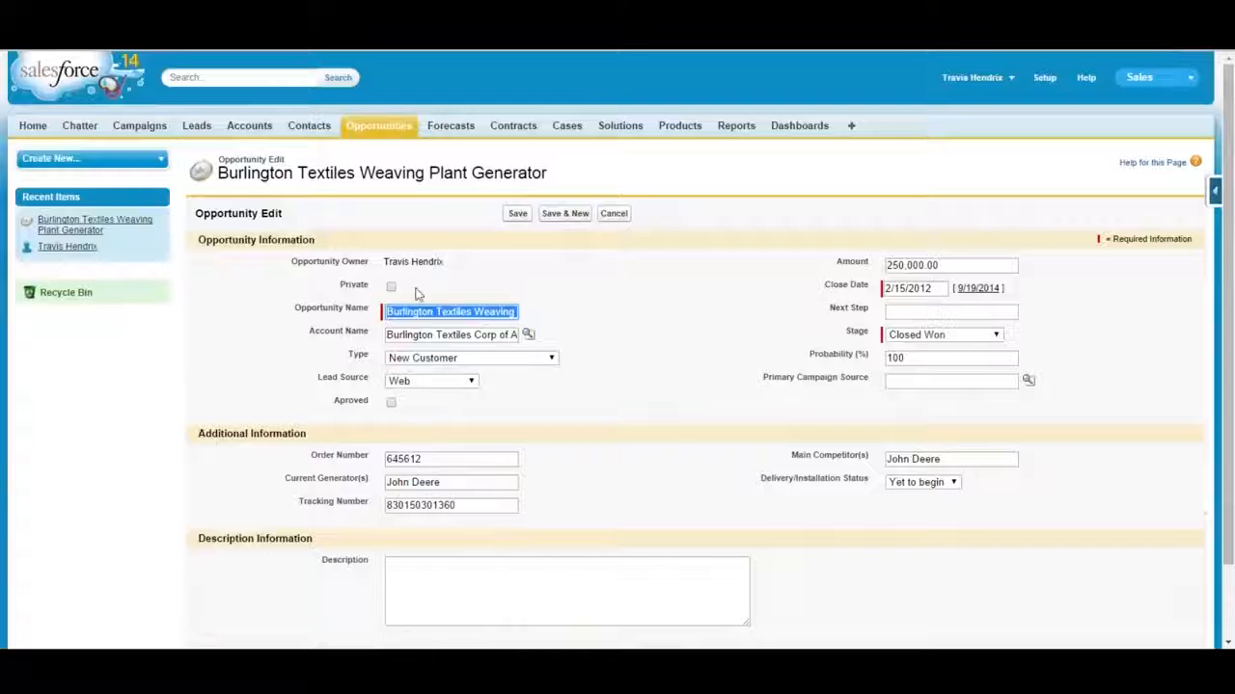
{"action": "left_click", "coordinate": [524, 217]}
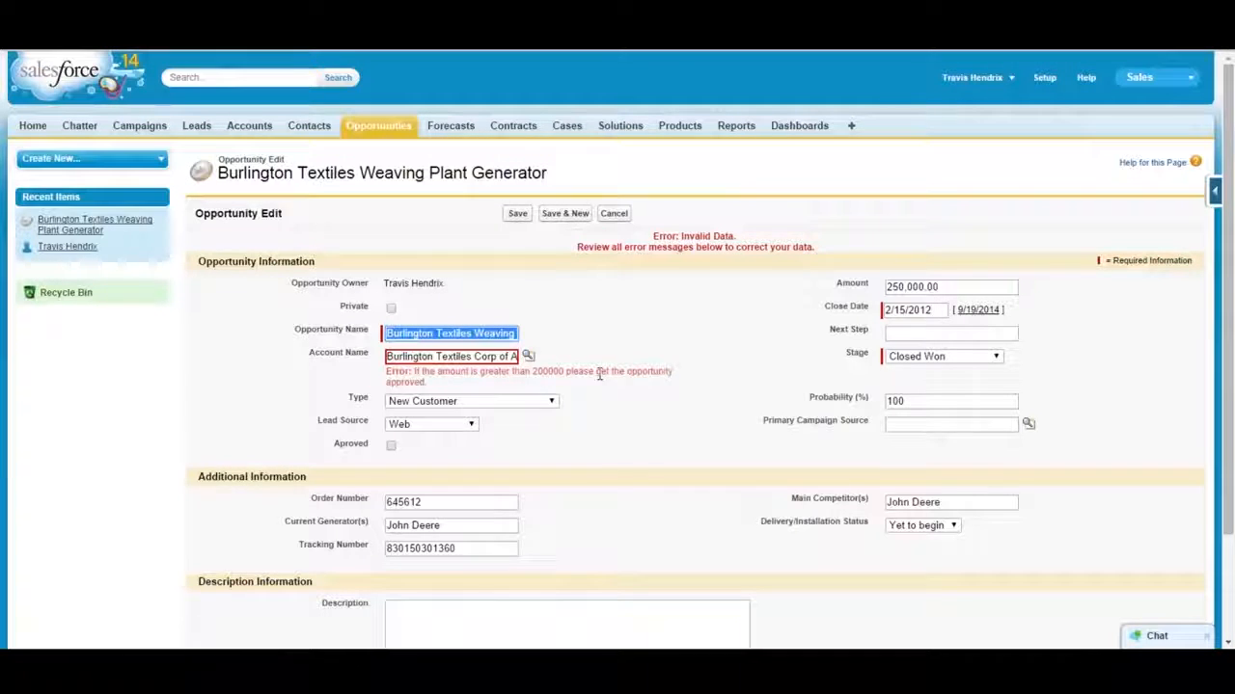
{"action": "left_click_drag", "start_coordinate": [430, 384], "coordinate": [383, 371]}
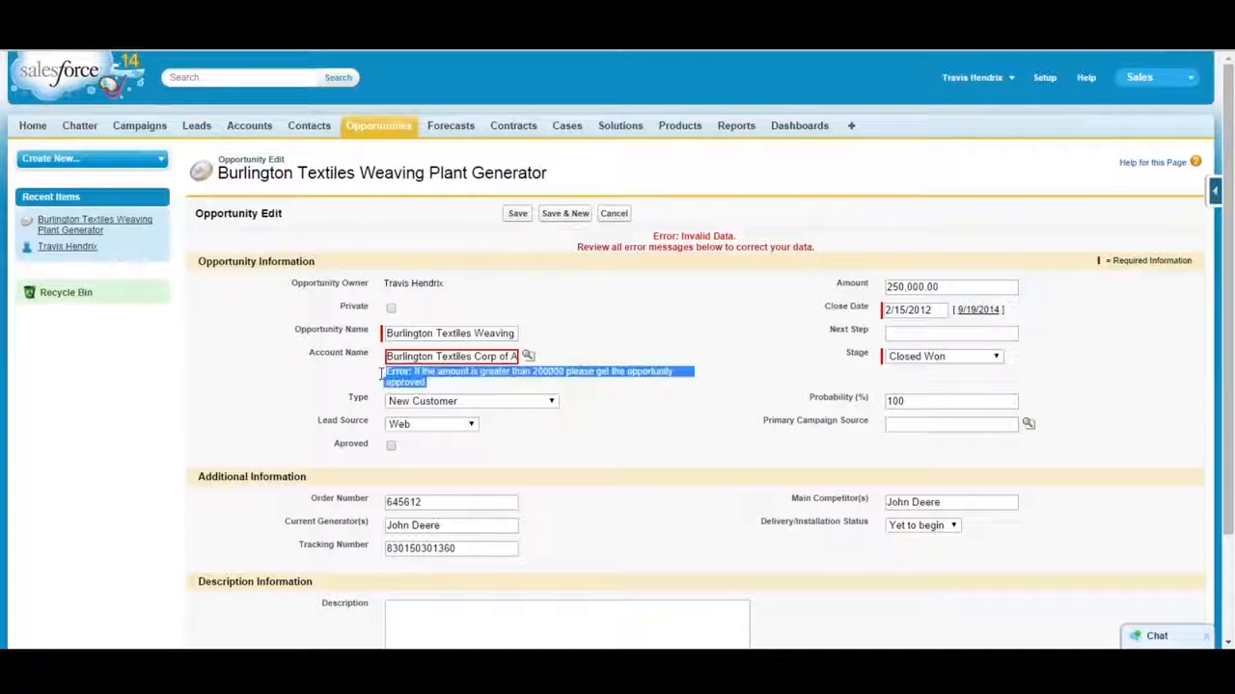
- Set the opportunity's amount to 200000, save the record and review its opportunity details
{"action": "left_click_drag", "start_coordinate": [942, 288], "coordinate": [876, 287]}
{"action": "type", "text": "190000"}
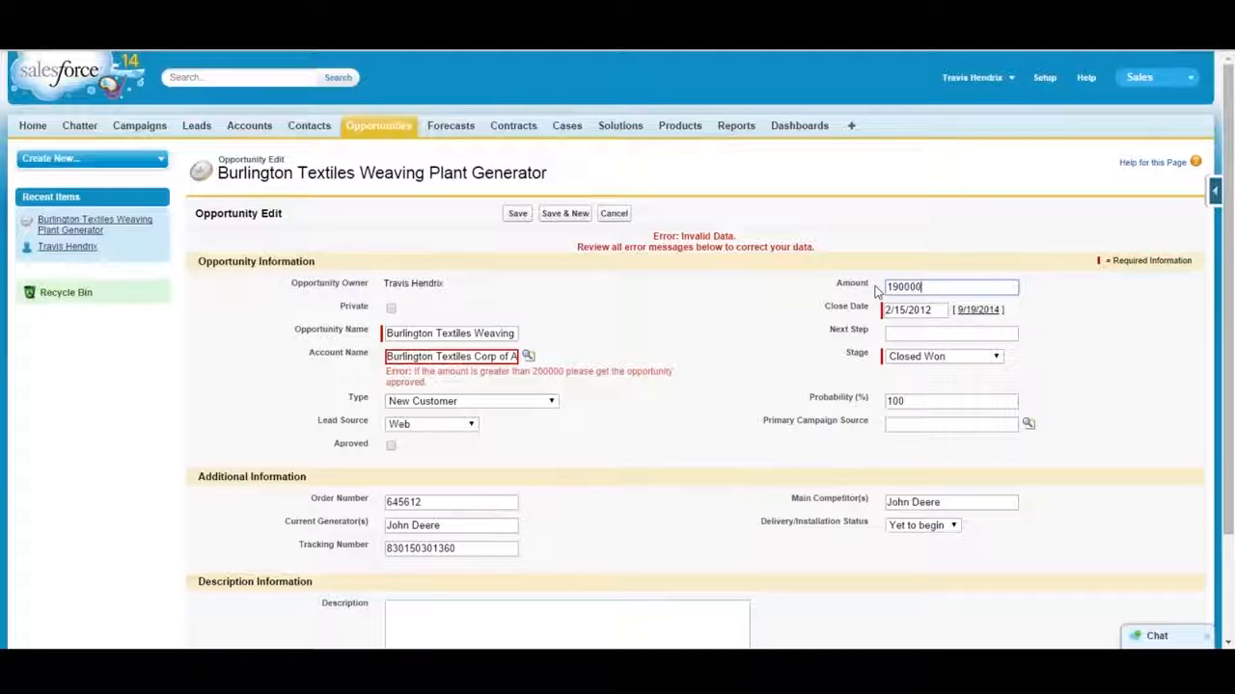
{"action": "key", "text": "ctrl+a"}
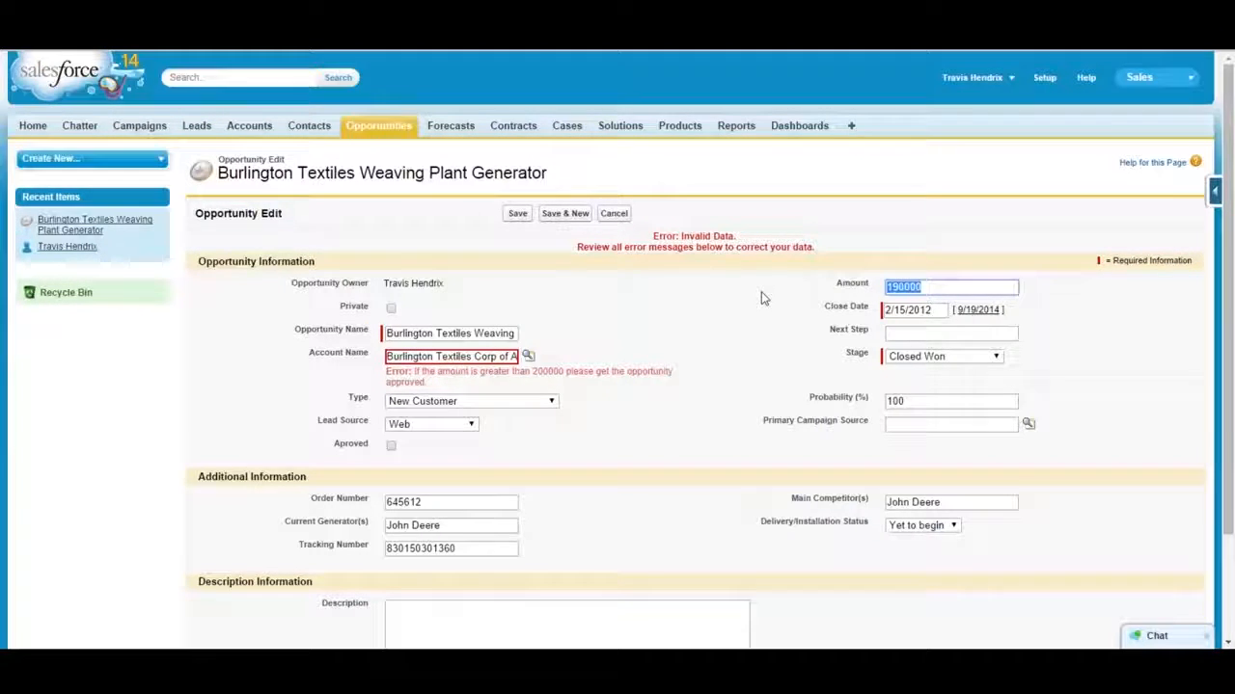
{"action": "type", "text": "200000"}
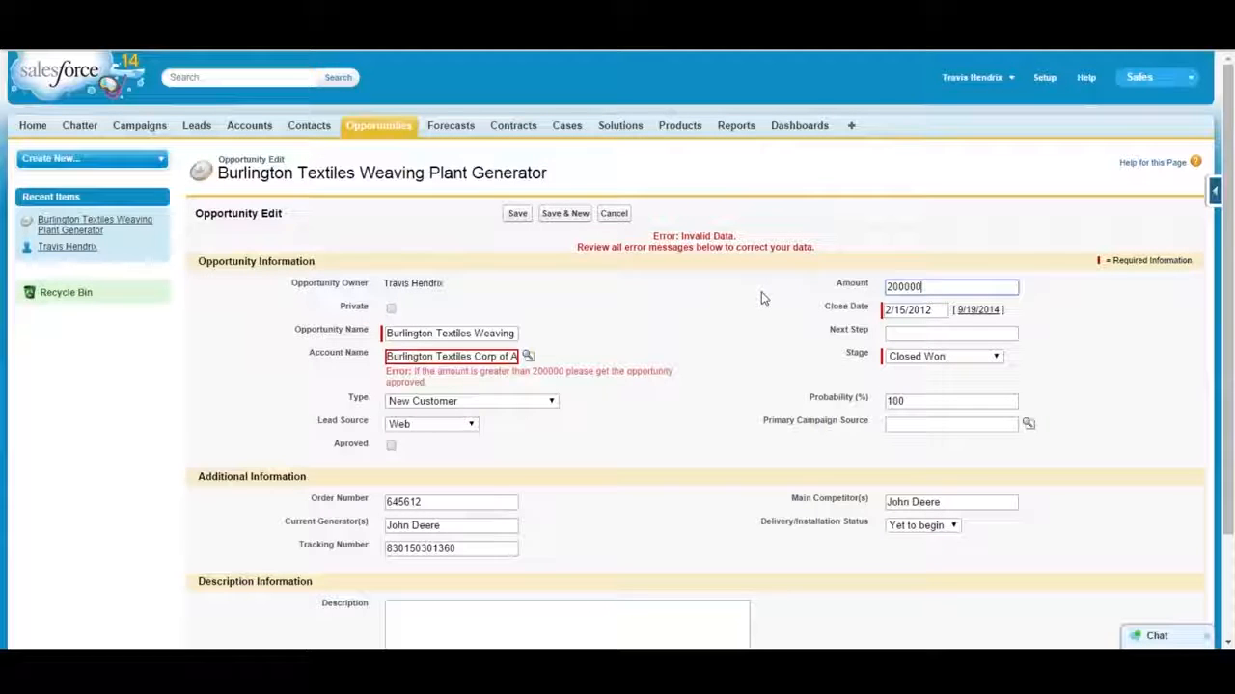
{"action": "left_click", "coordinate": [516, 214]}
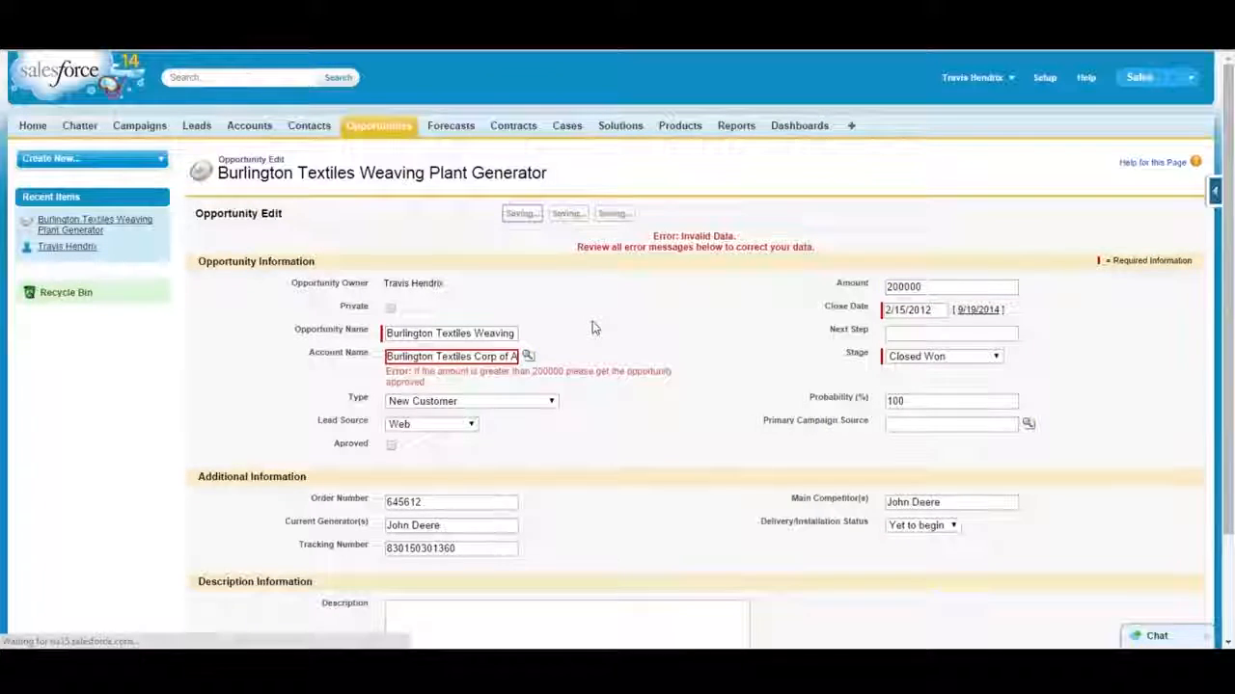
{"action": "scroll", "coordinate": [606, 369], "scroll_direction": "down", "scroll_amount": 2}
{"action": "scroll", "coordinate": [606, 370], "scroll_direction": "down", "scroll_amount": 3}
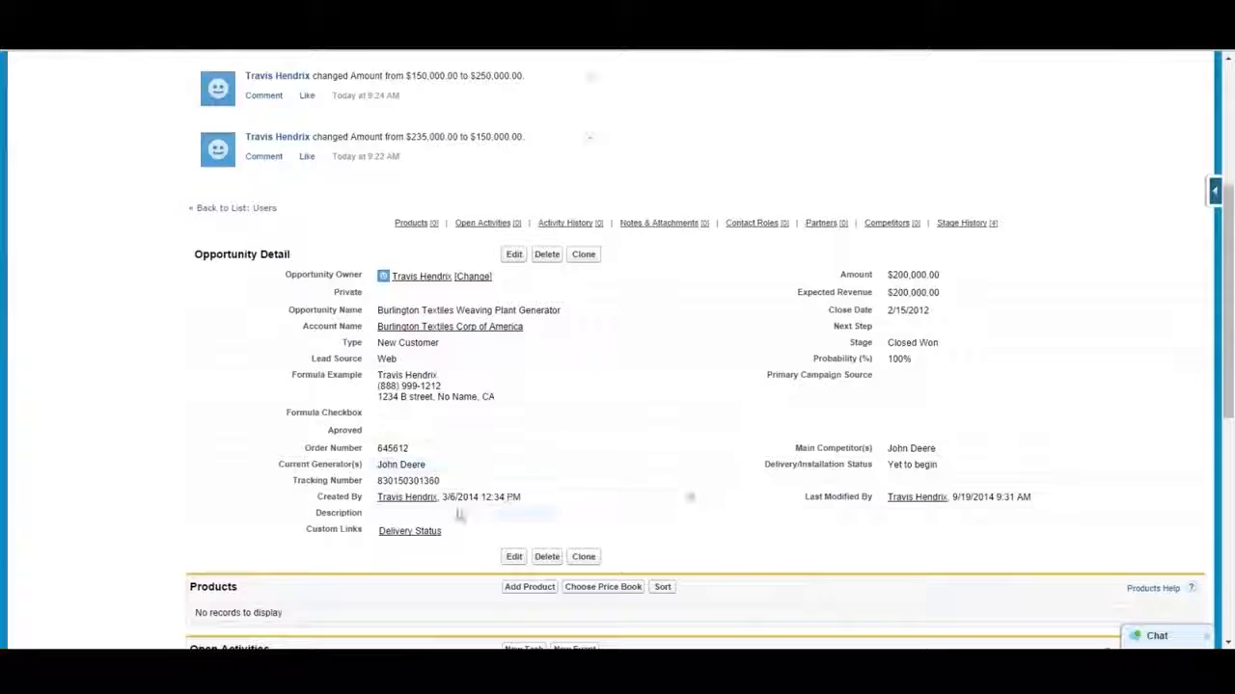